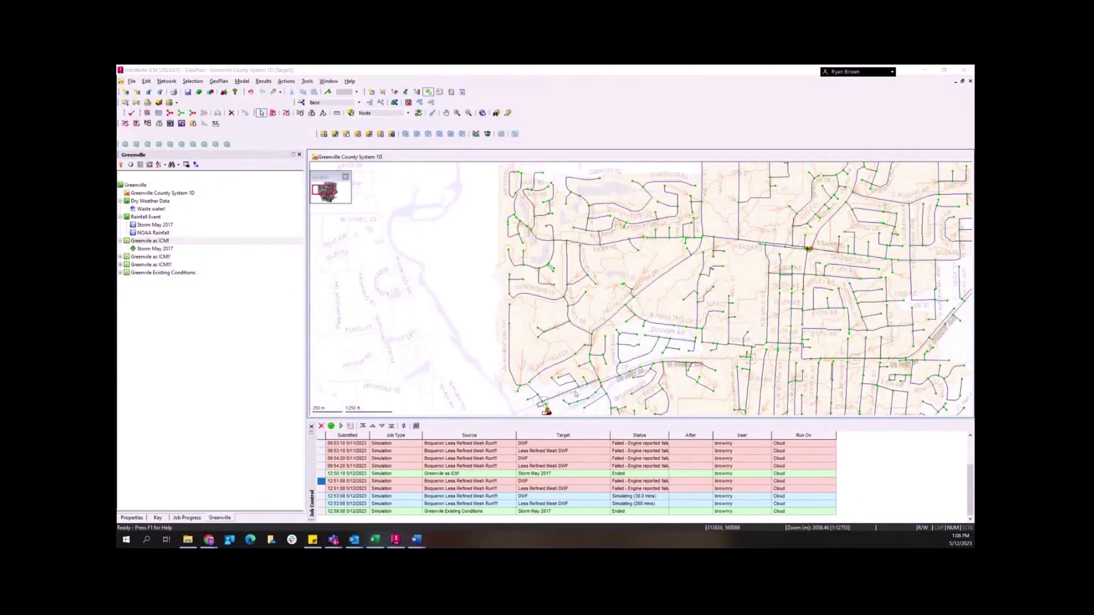
Step: Pan the GeoPlan to the open land west of the network and open GIS Layer Control
drag(603, 376, 661, 293)
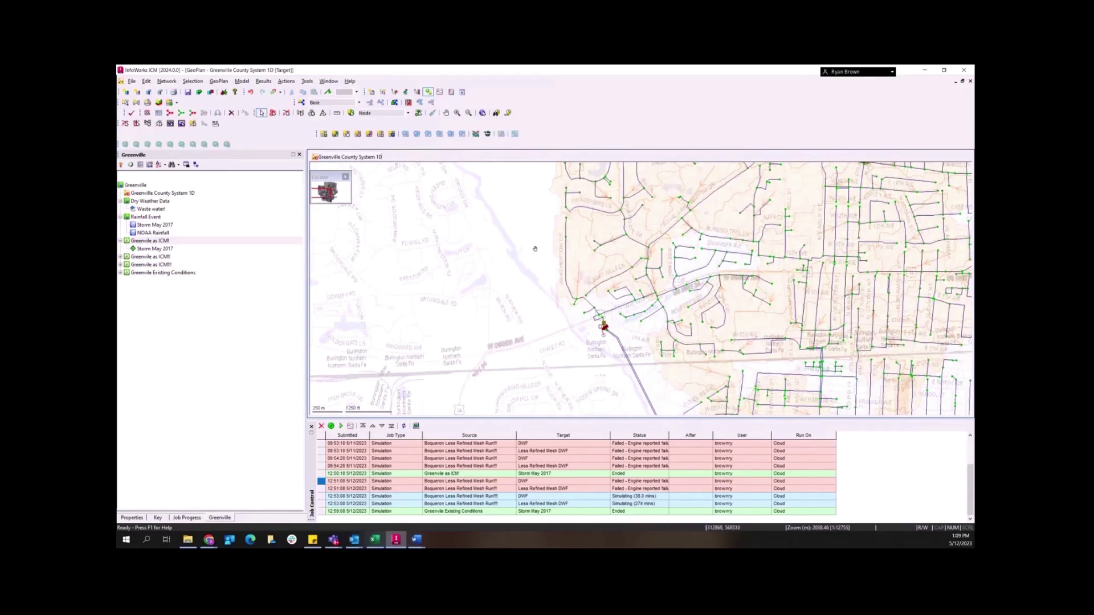
drag(535, 249, 541, 321)
drag(546, 249, 537, 280)
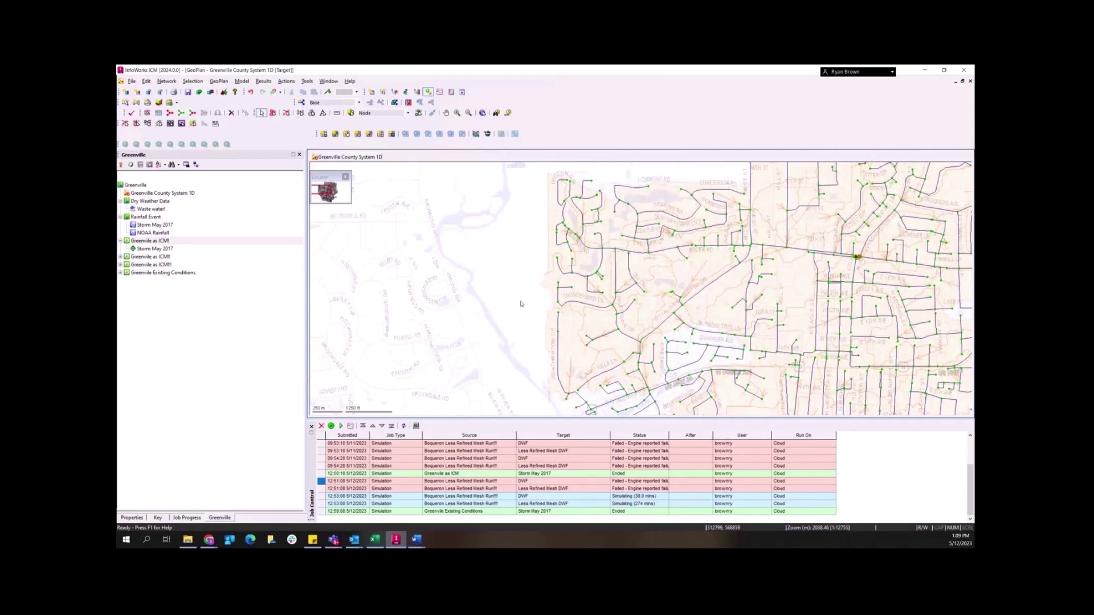
right_click(520, 302)
key(Escape)
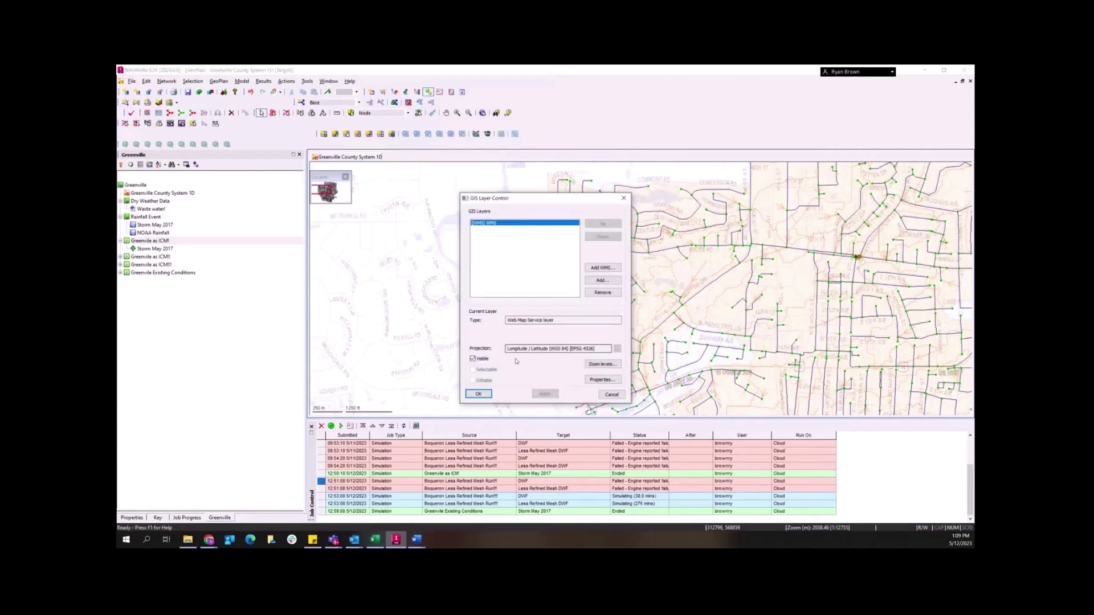
Step: Hide the background web map and draw a four-cornered Subcatchment/Storage polygon west of the network
click(477, 396)
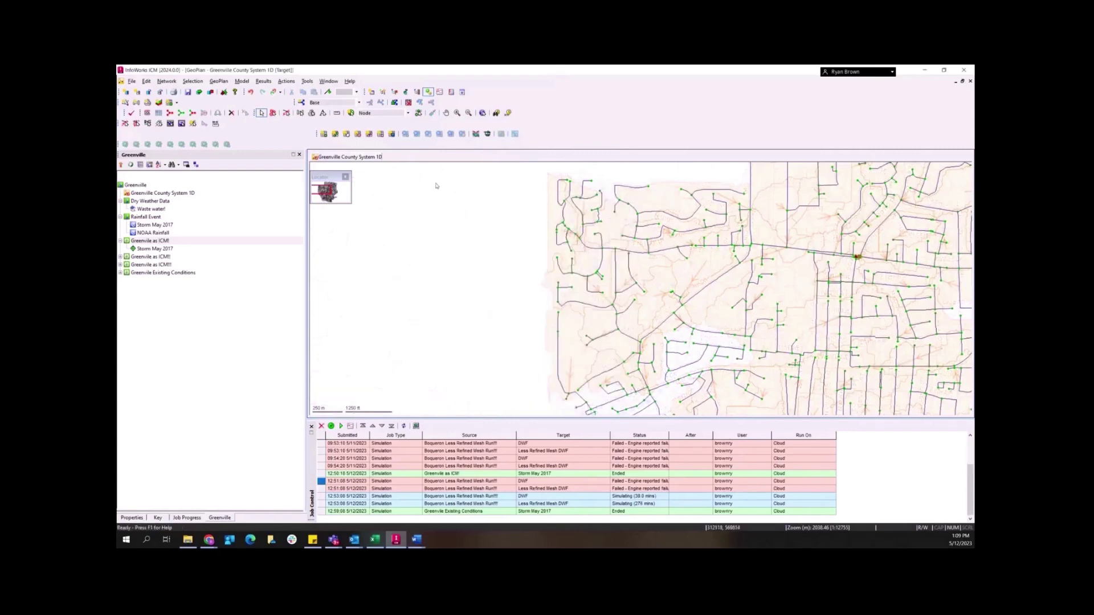
click(376, 113)
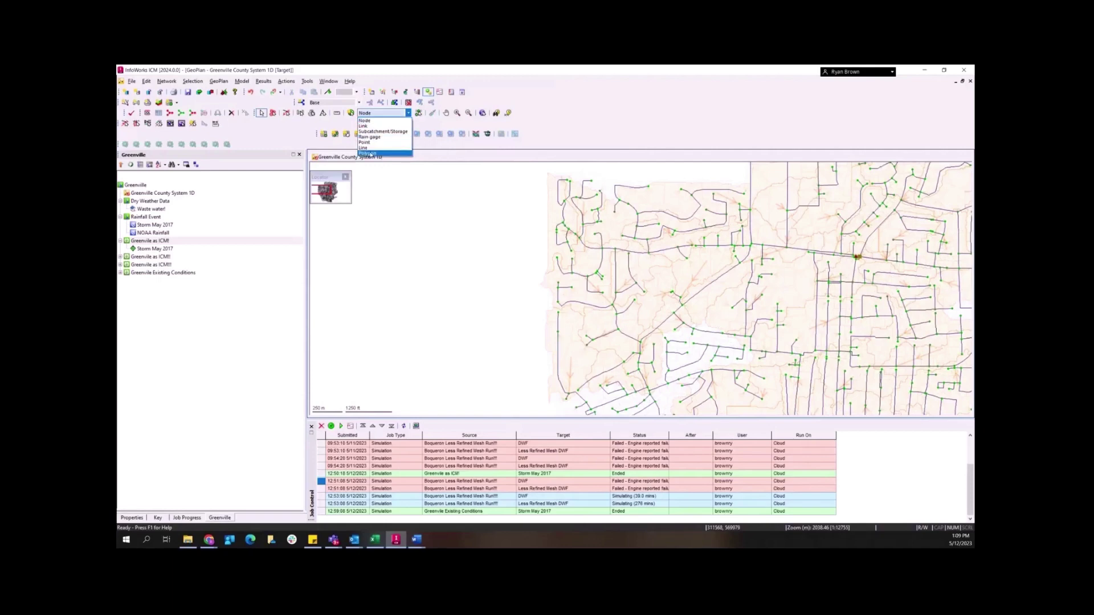
click(382, 132)
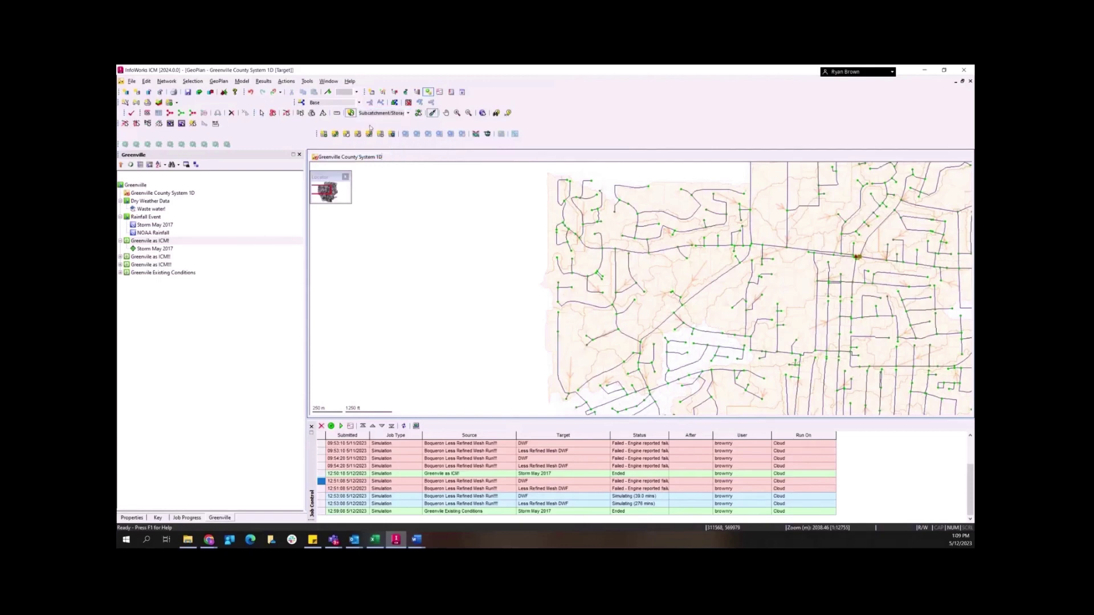
click(351, 113)
click(430, 294)
click(529, 294)
click(536, 382)
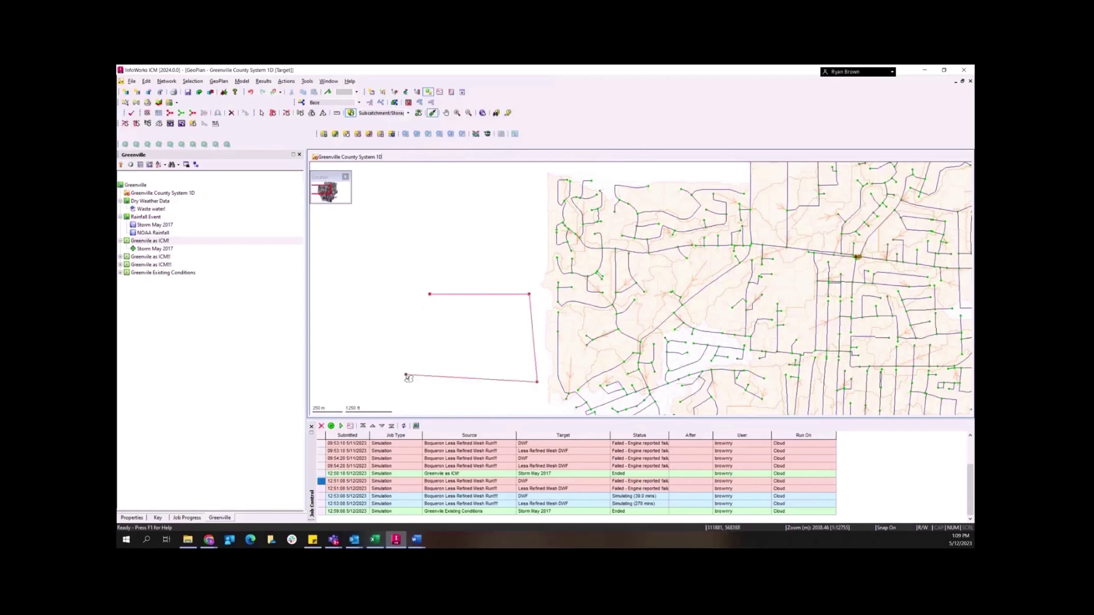
click(406, 374)
double_click(430, 308)
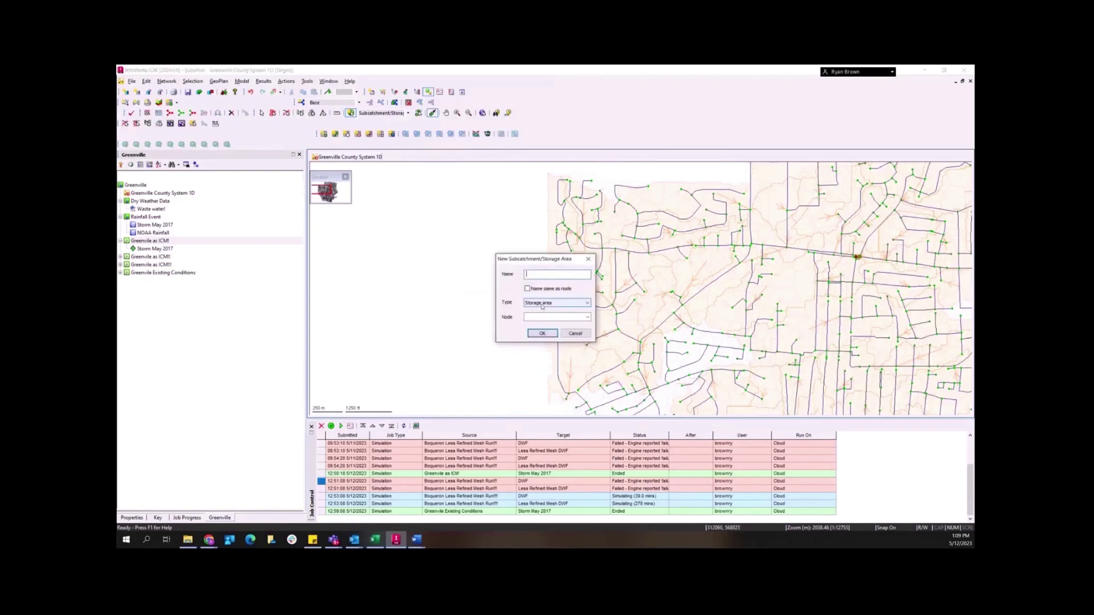
Step: Set the new area's type to Subcatchment and name it 'New Development'
click(542, 305)
click(544, 316)
click(537, 274)
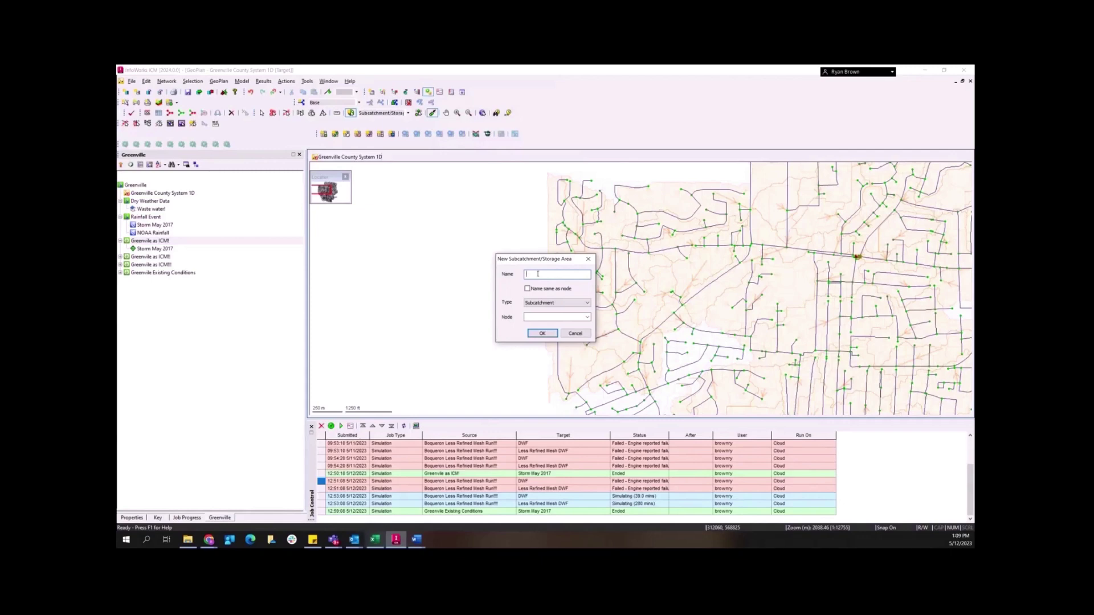
text(New Development)
click(542, 334)
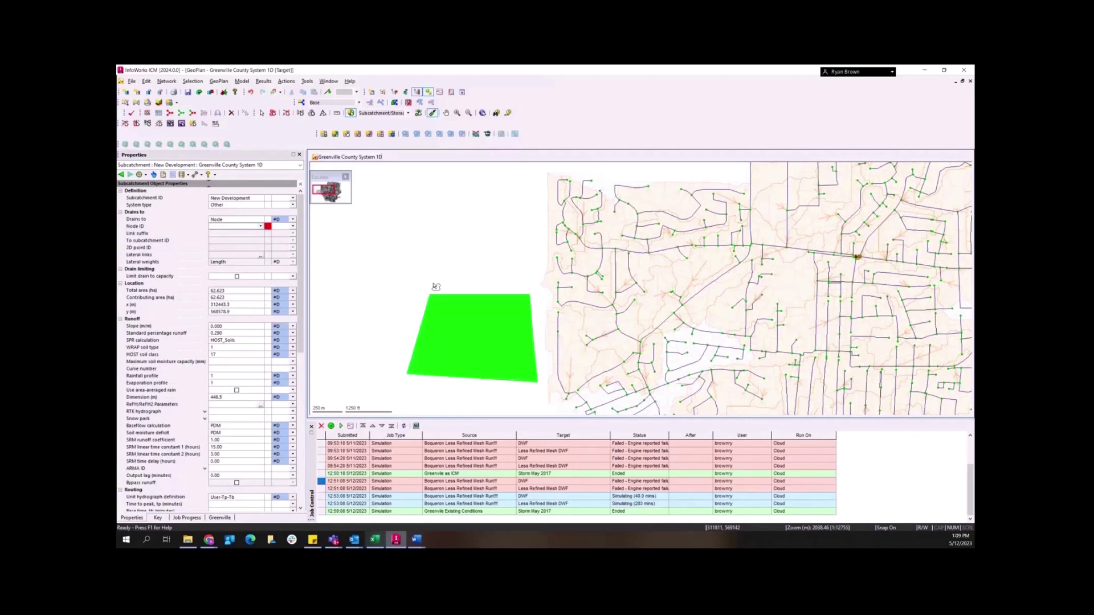
Step: Copy manhole N17-010's node ID into New Development's drain-to Node ID
scroll(560, 336, up, 2)
scroll(560, 336, up, 2)
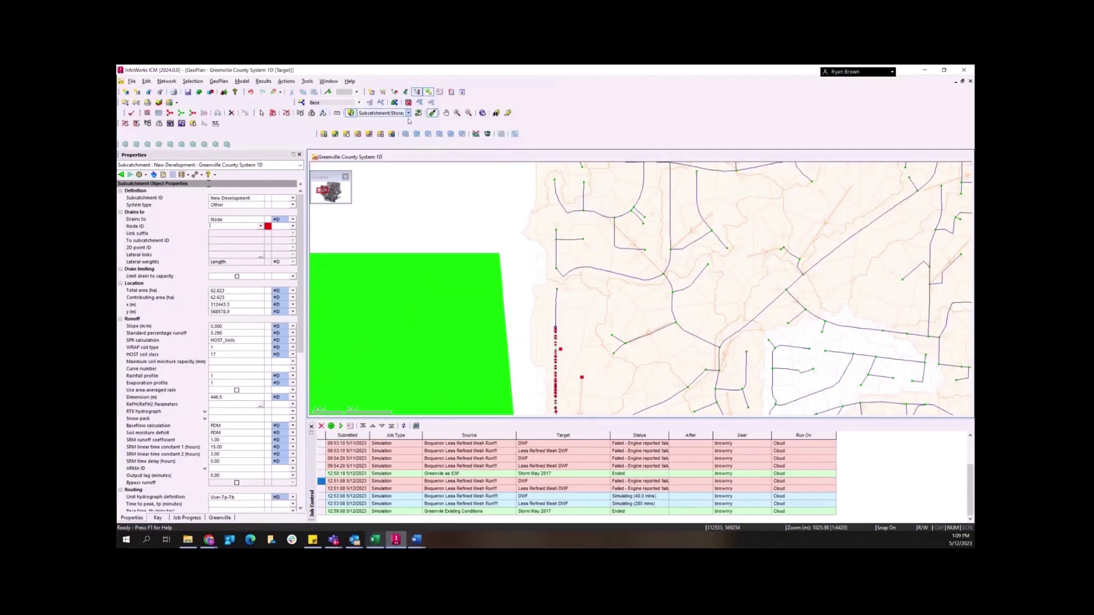
click(483, 113)
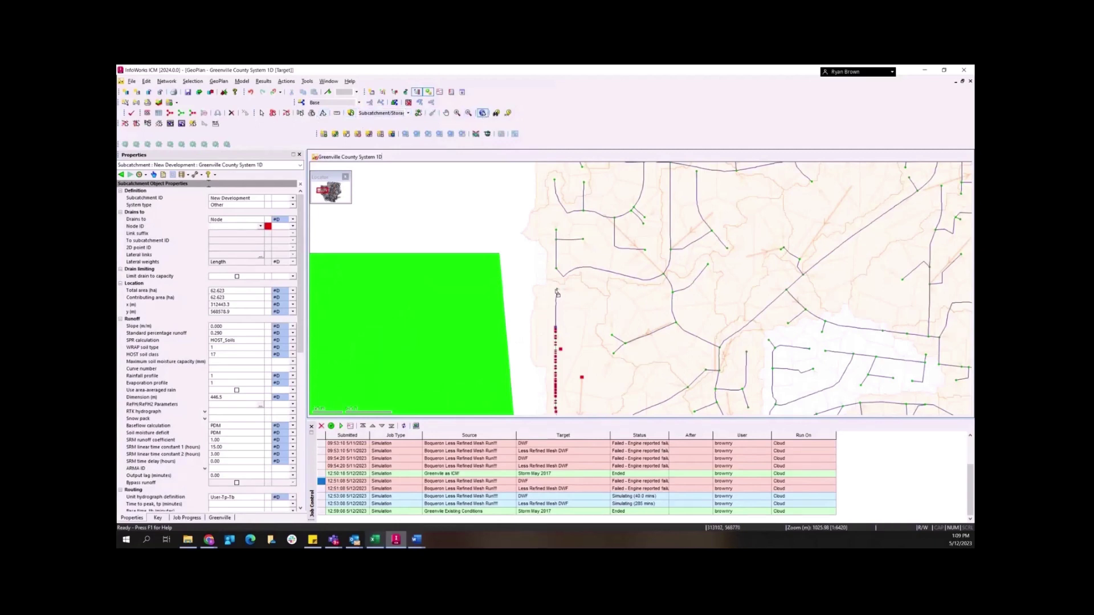
click(558, 292)
click(575, 338)
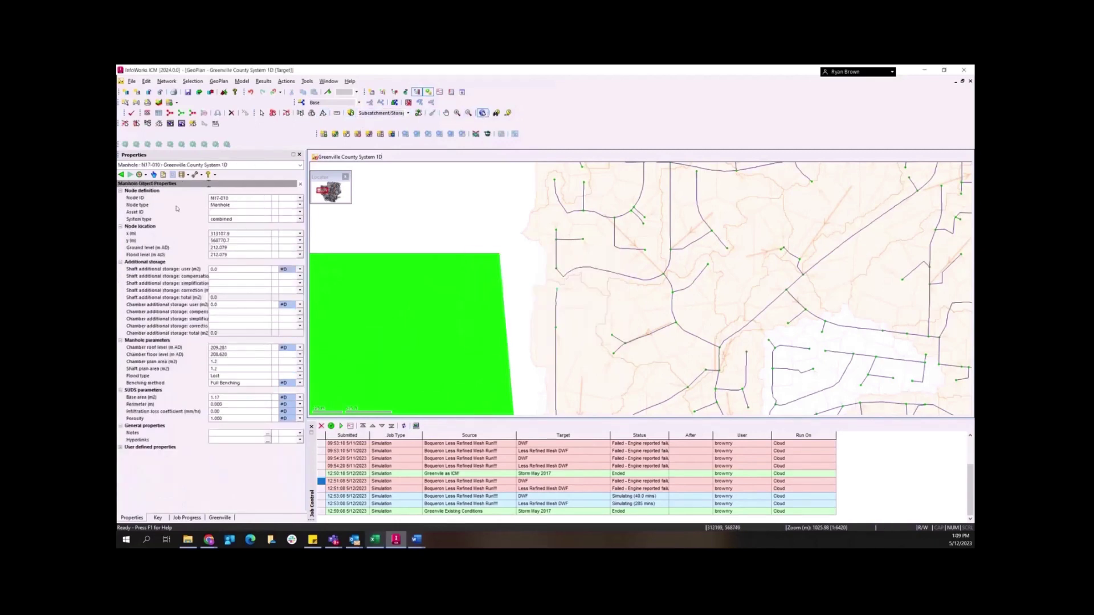
click(245, 198)
key(ctrl+c)
click(420, 315)
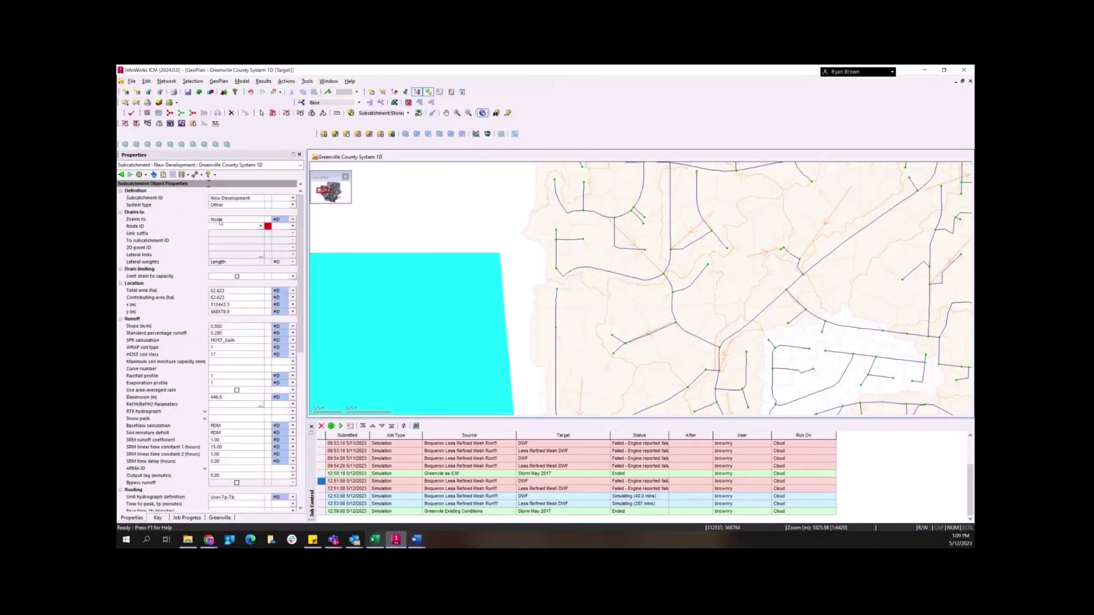
click(220, 225)
key(ctrl+v)
key(Return)
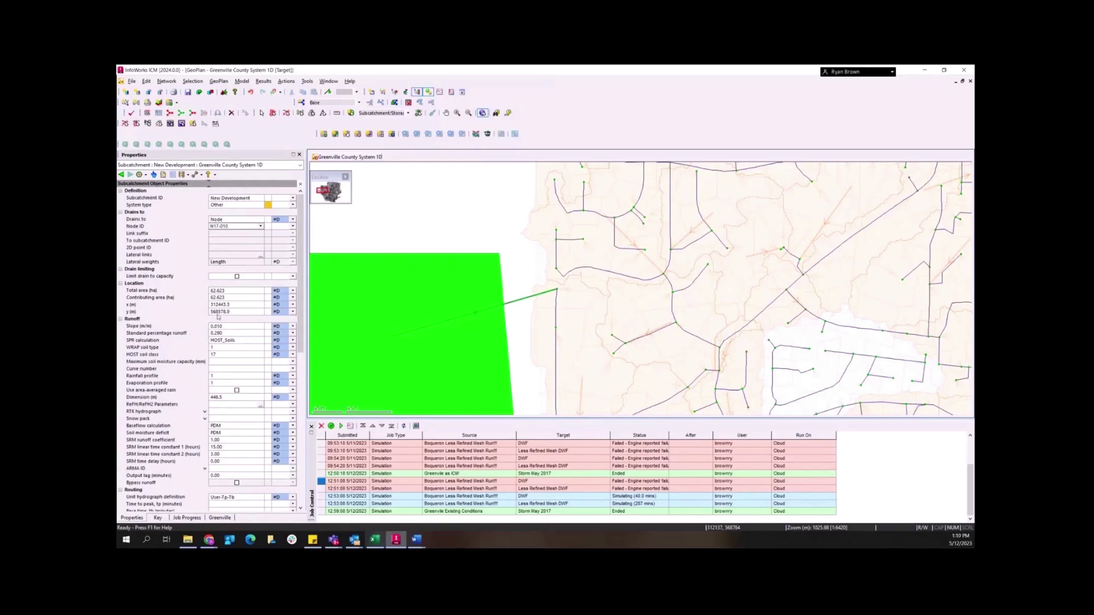
Step: In the Waste water profile, set New Development's population to 5000
scroll(236, 349, down, 3)
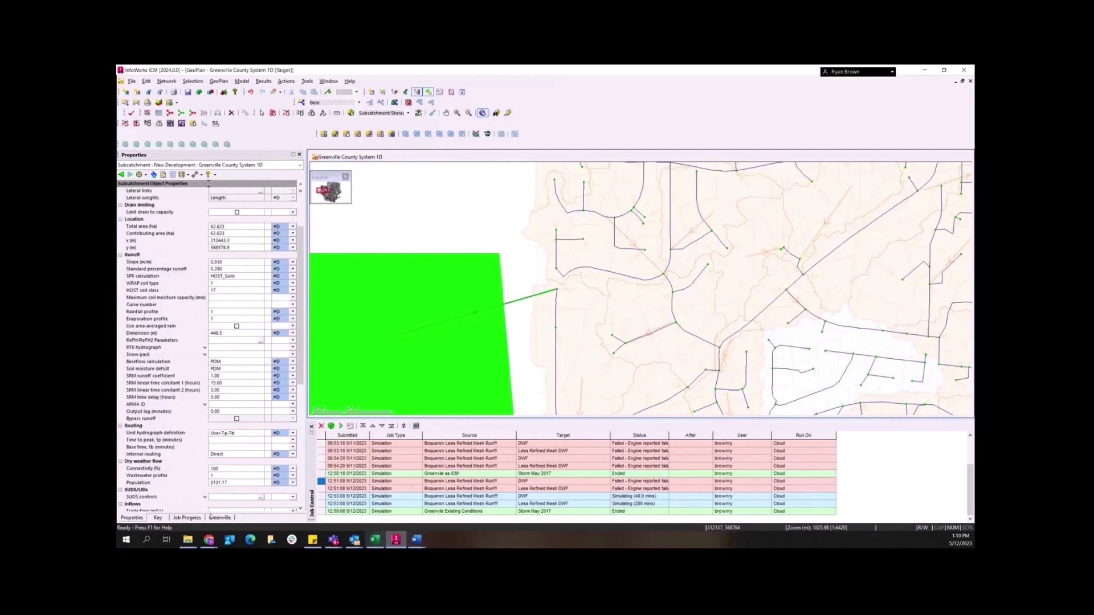
click(212, 517)
double_click(150, 209)
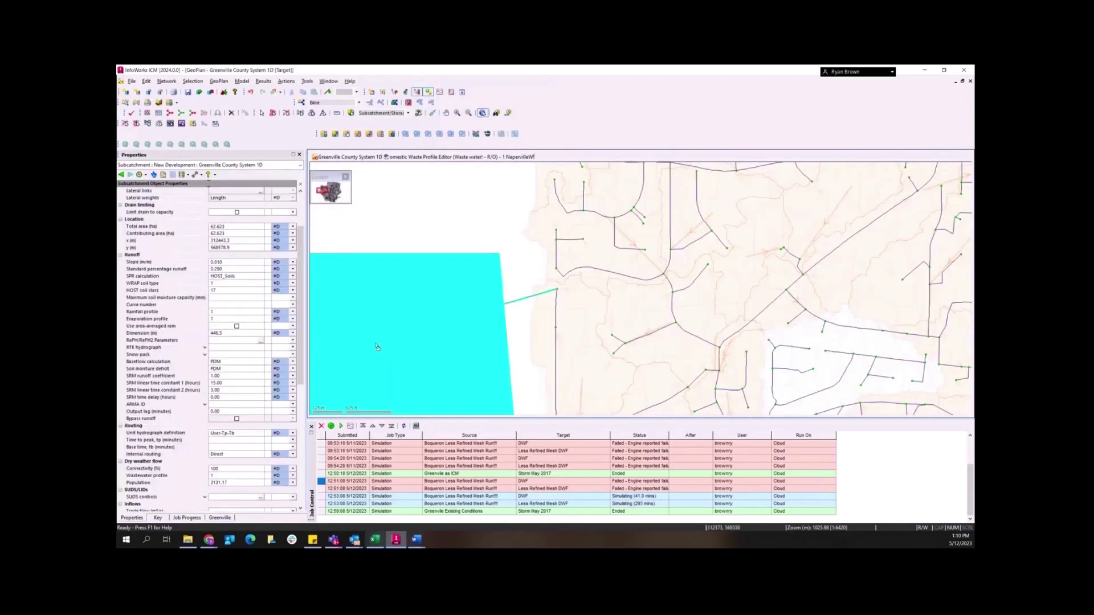
click(226, 484)
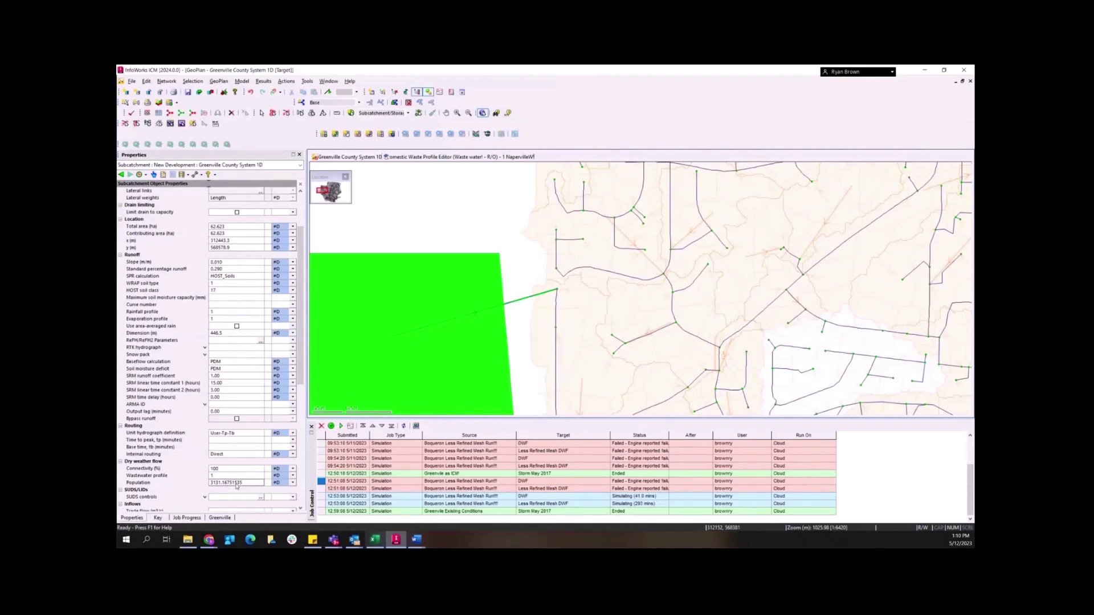
double_click(237, 486)
text(5000)
key(Return)
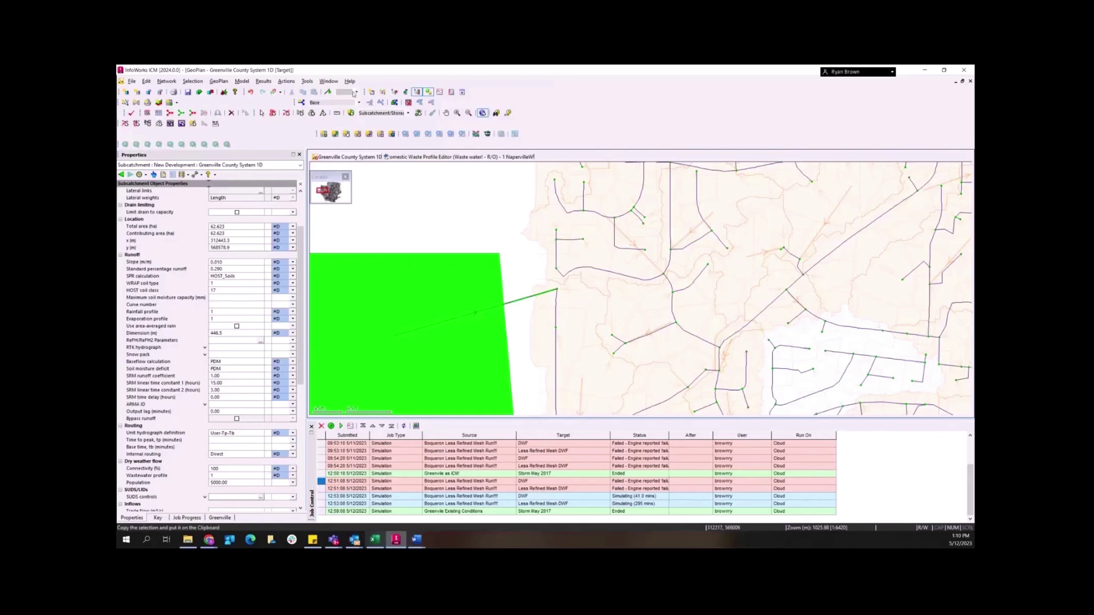
click(233, 484)
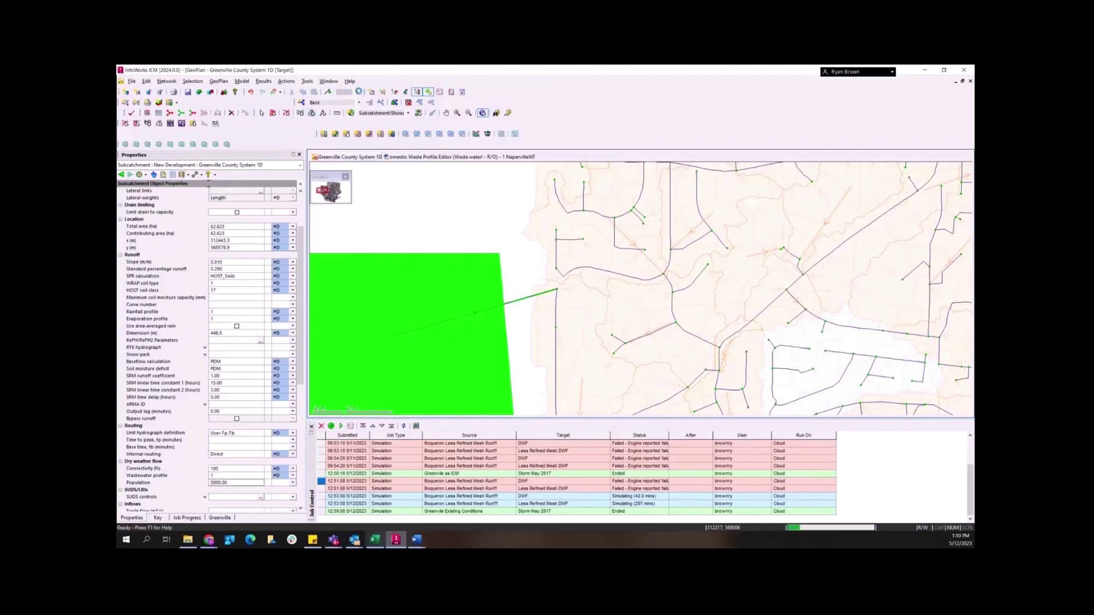
Step: Create user-defined flag RFB with a light orange colour and the engineer's name as description
click(357, 92)
click(357, 92)
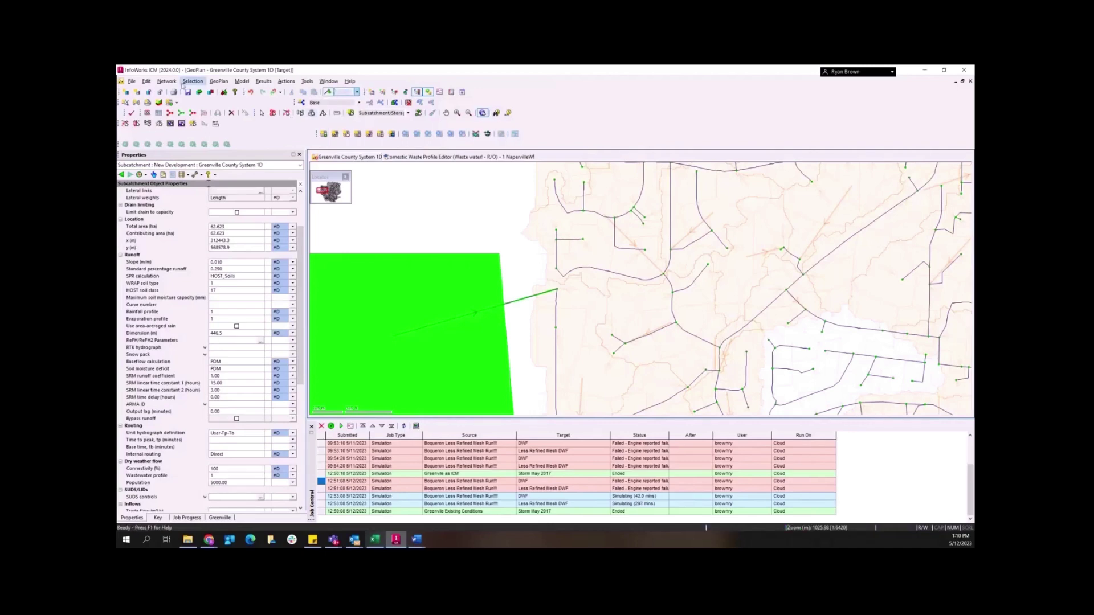
click(132, 80)
mouse_move(142, 92)
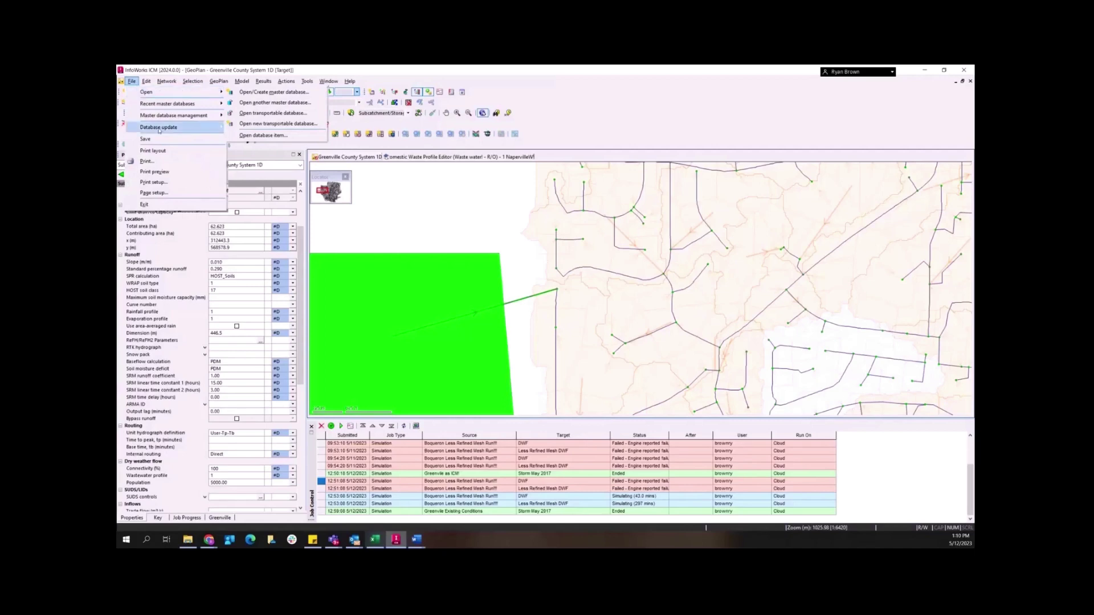
mouse_move(183, 115)
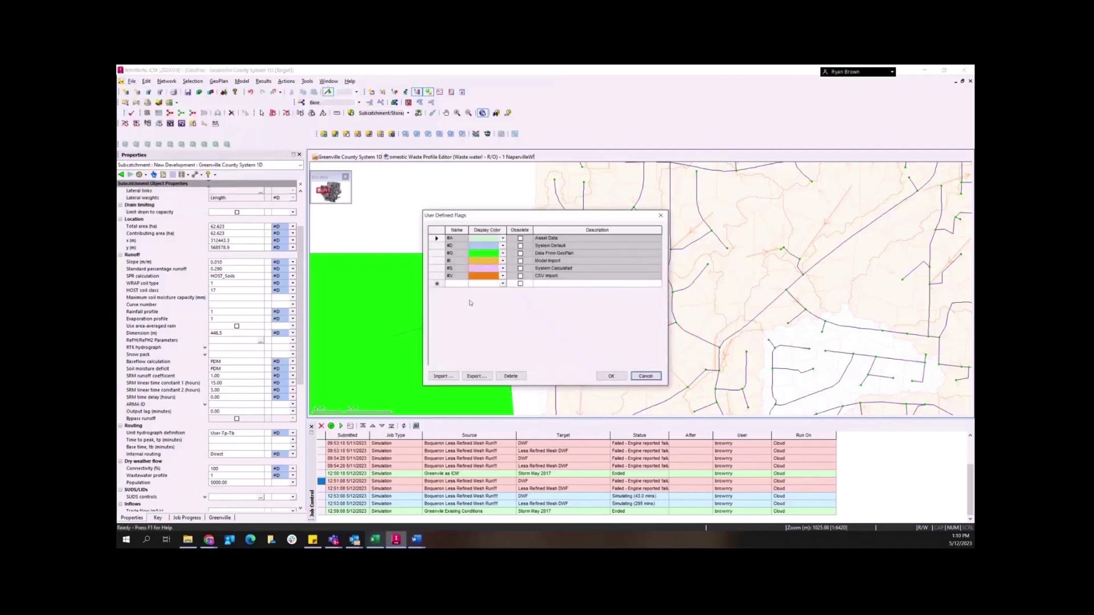
click(457, 284)
text(RFB)
click(502, 285)
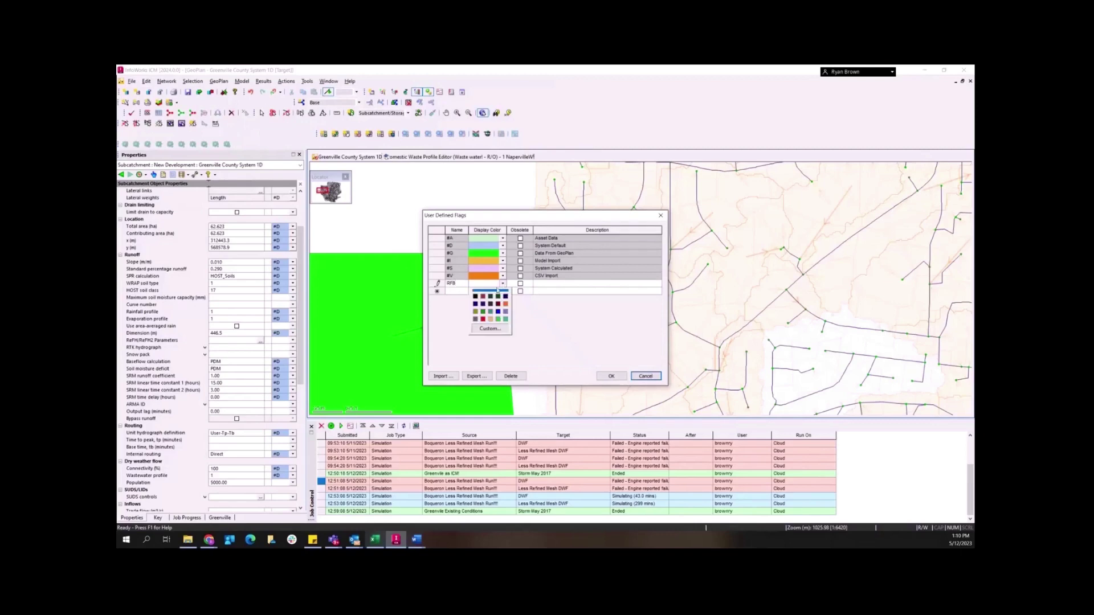
click(489, 325)
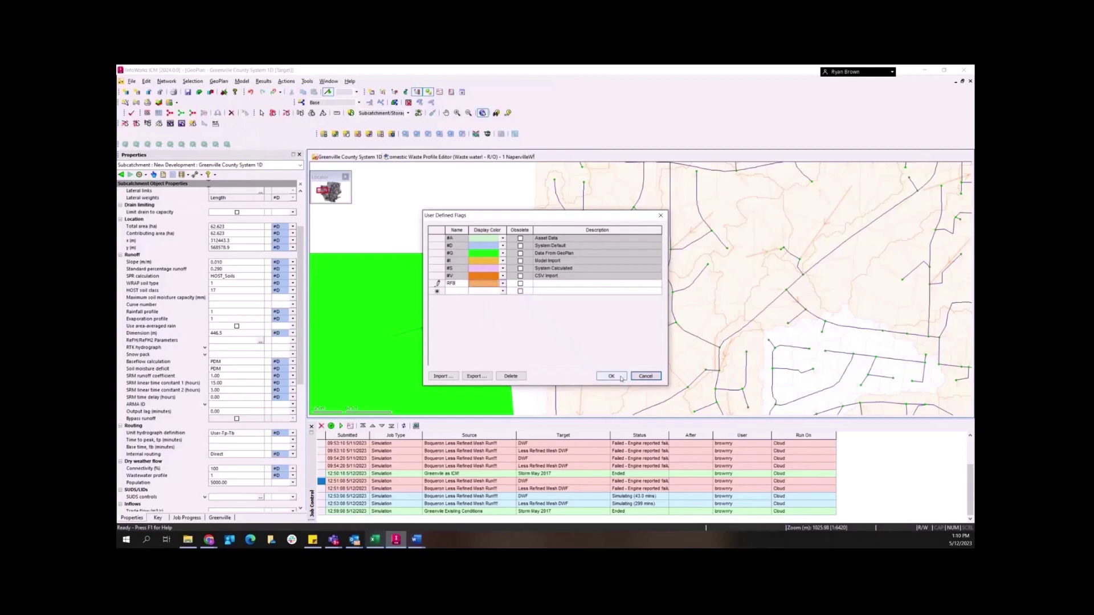
click(539, 288)
text(Ryan Edits)
click(612, 376)
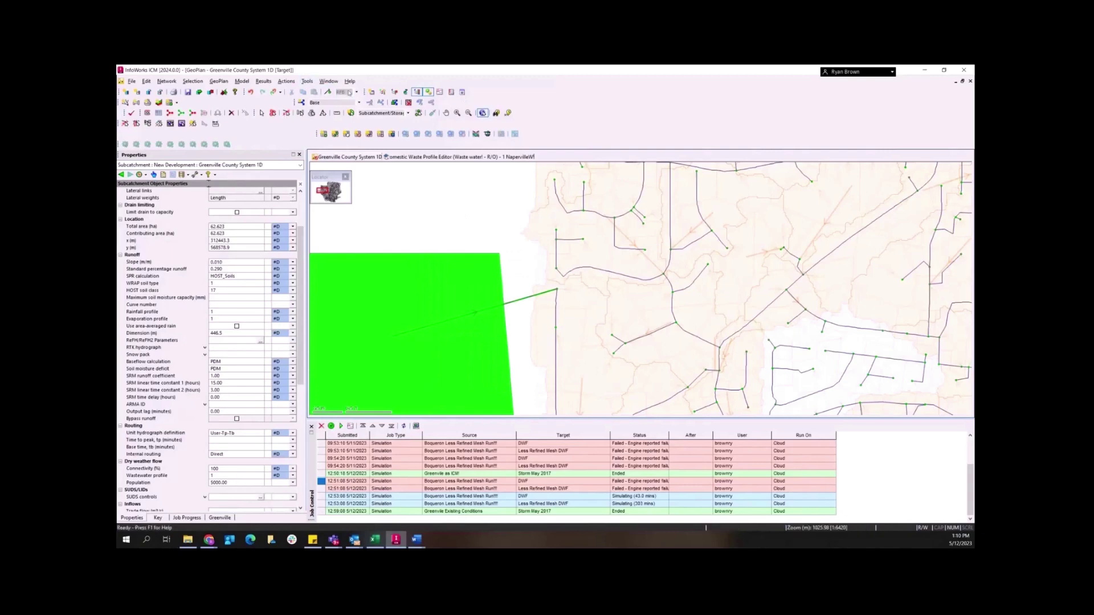
Step: Make RFB the current flag, re-enter the 5000 population so it carries RFB, and close the profile
click(328, 92)
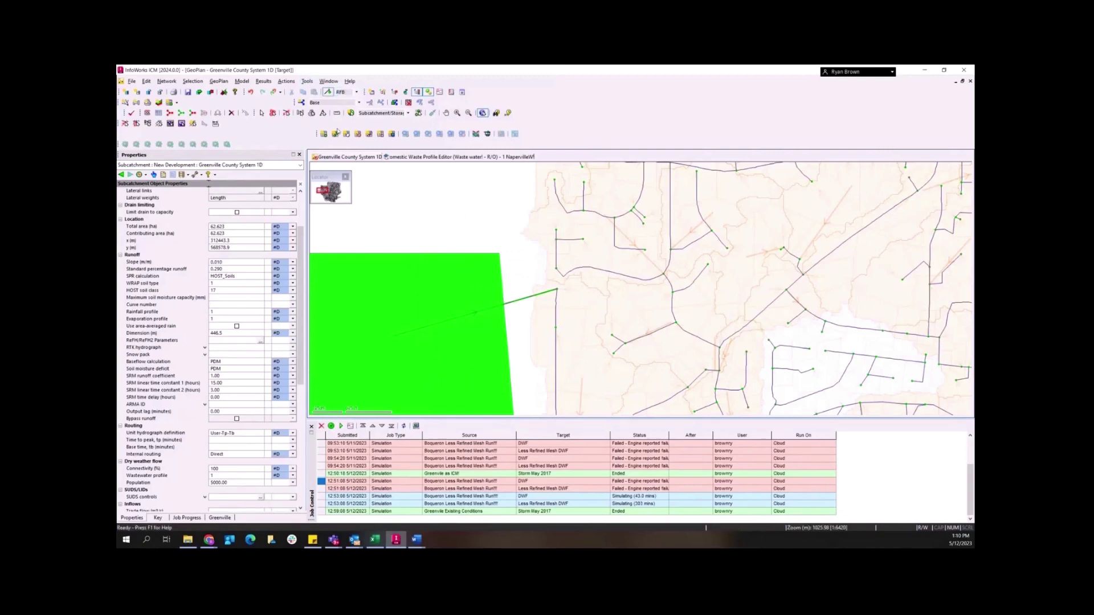
click(230, 482)
key(Return)
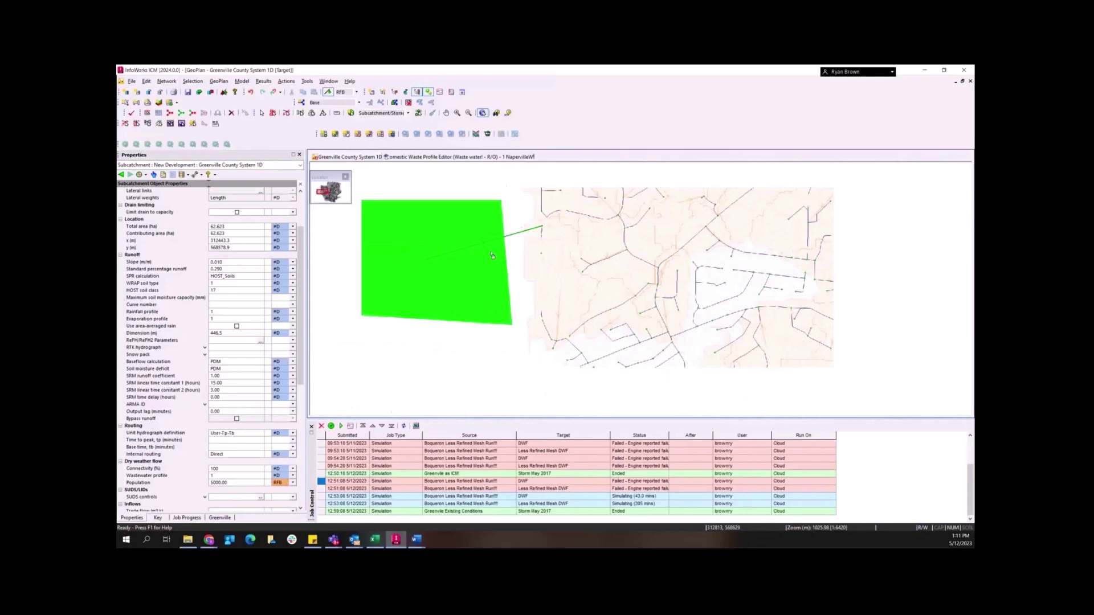
right_click(434, 157)
click(444, 159)
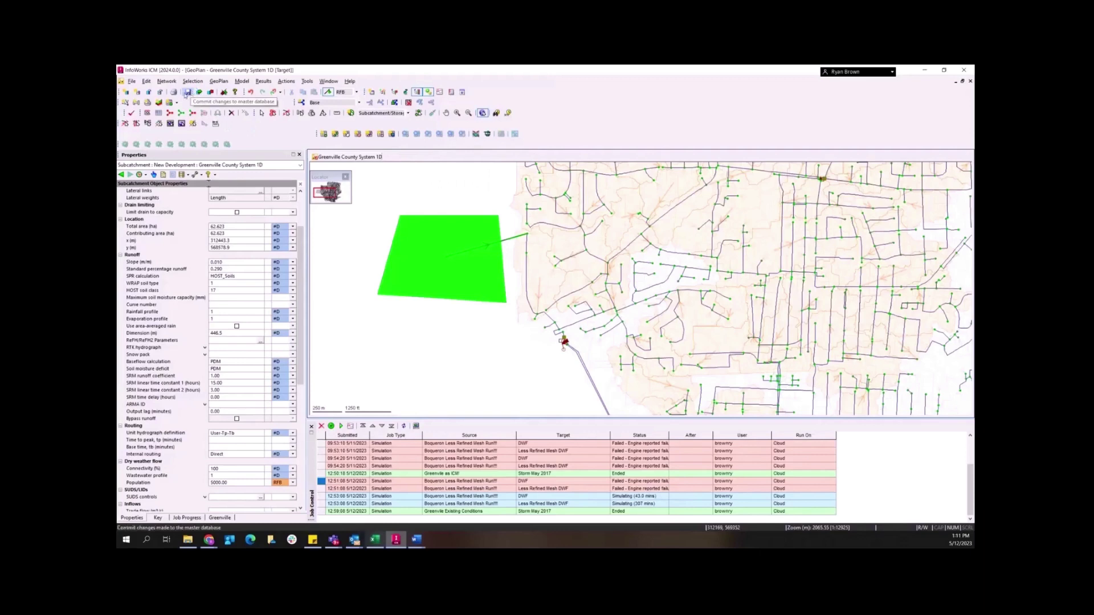
Step: Commit the network changes and pan the map to show New Development beside the network
click(136, 123)
click(604, 260)
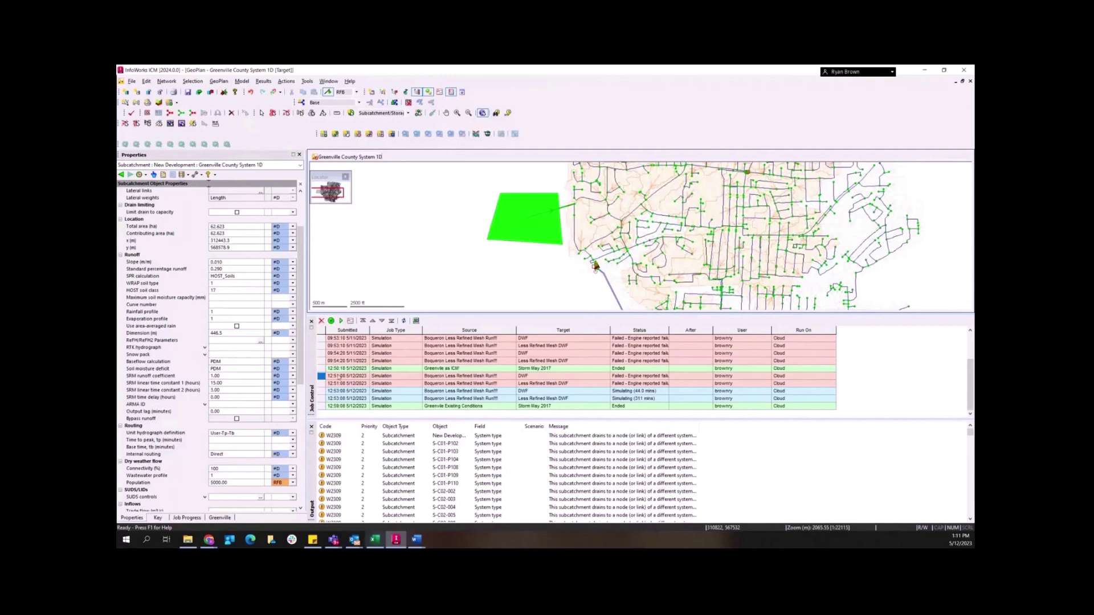
scroll(213, 221, up, 3)
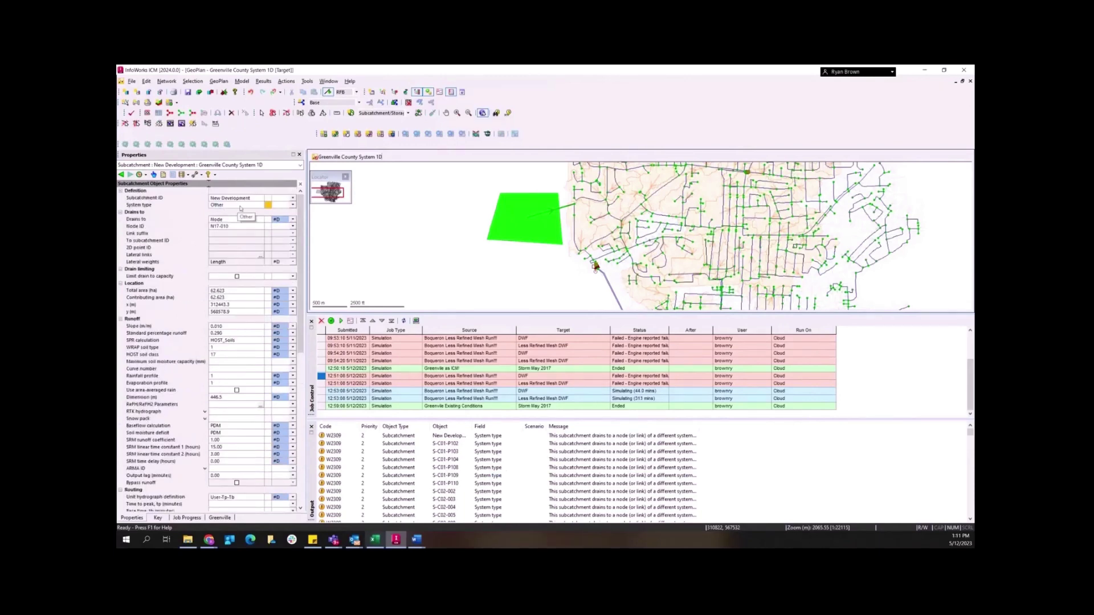
drag(485, 281, 432, 289)
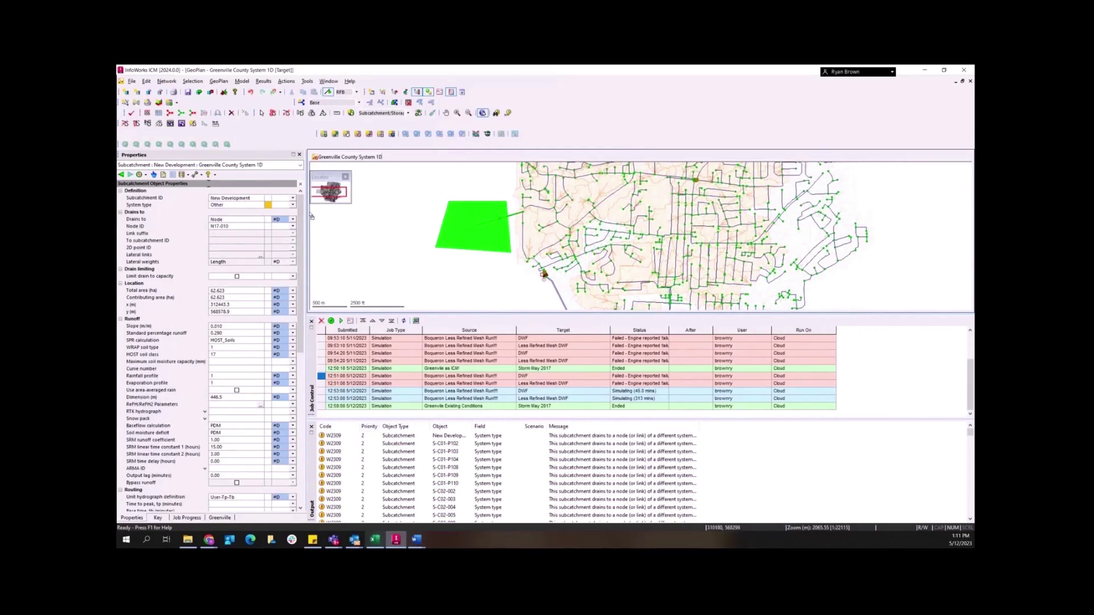
Step: Commit with the comment 'New Development', answering No to scenario validation
key(ctrl+s)
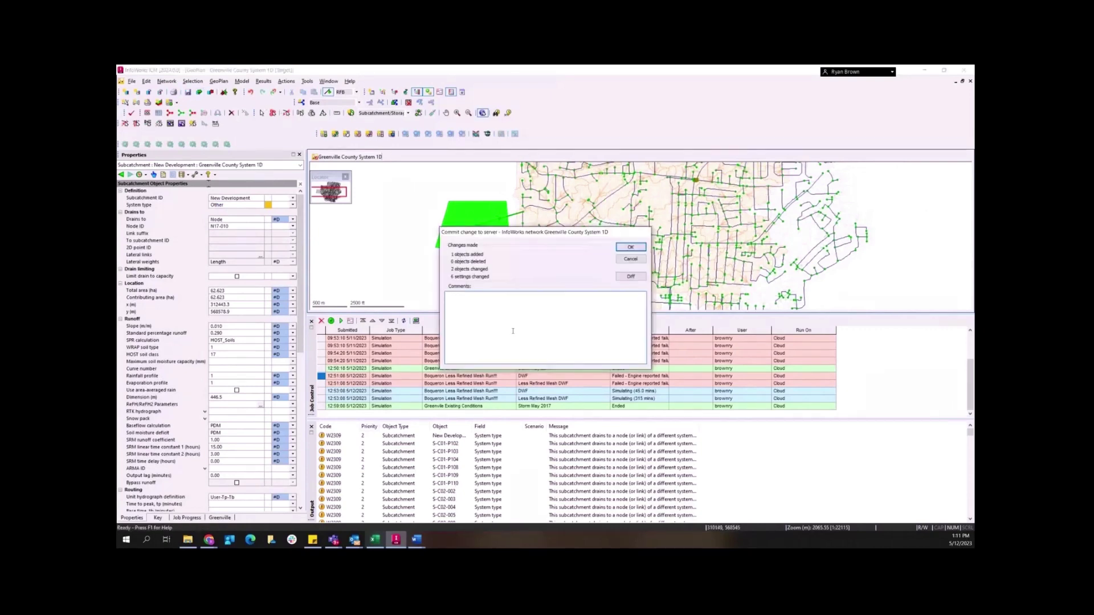
text(New Development)
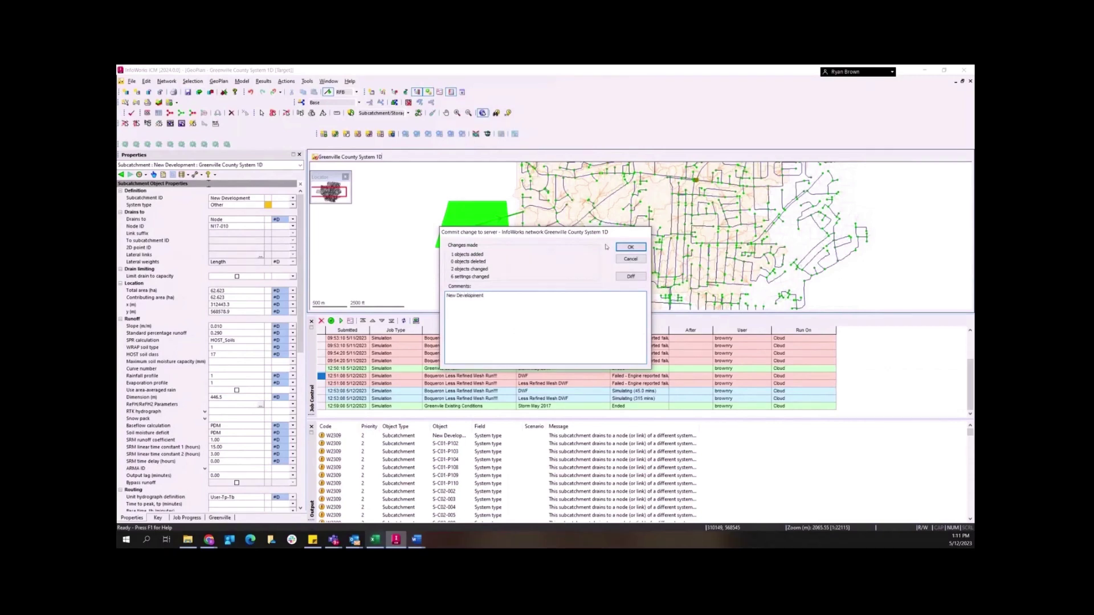
click(630, 247)
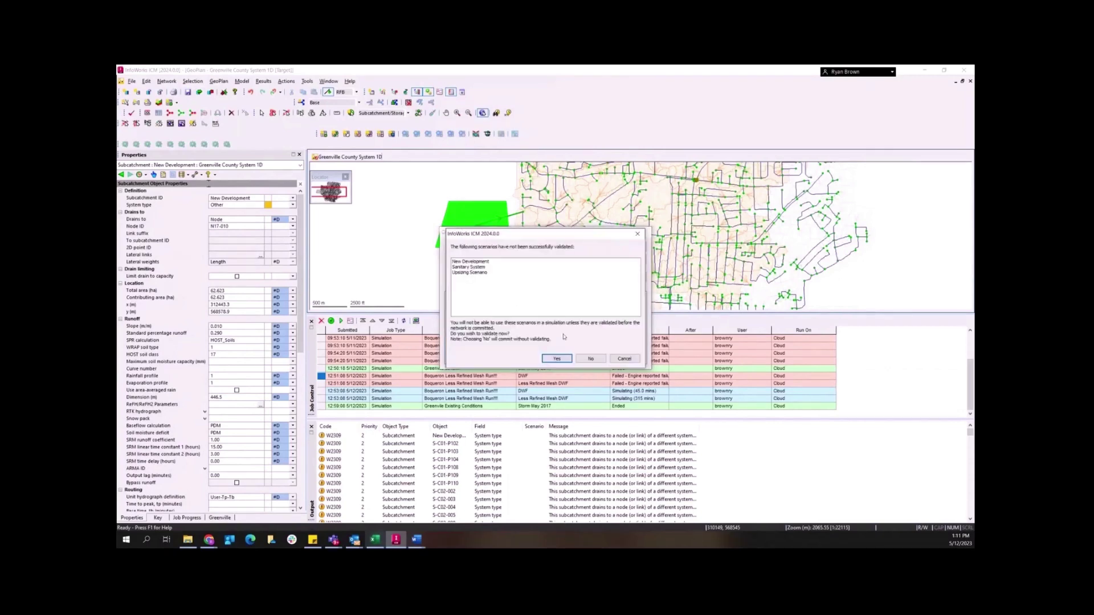
click(562, 359)
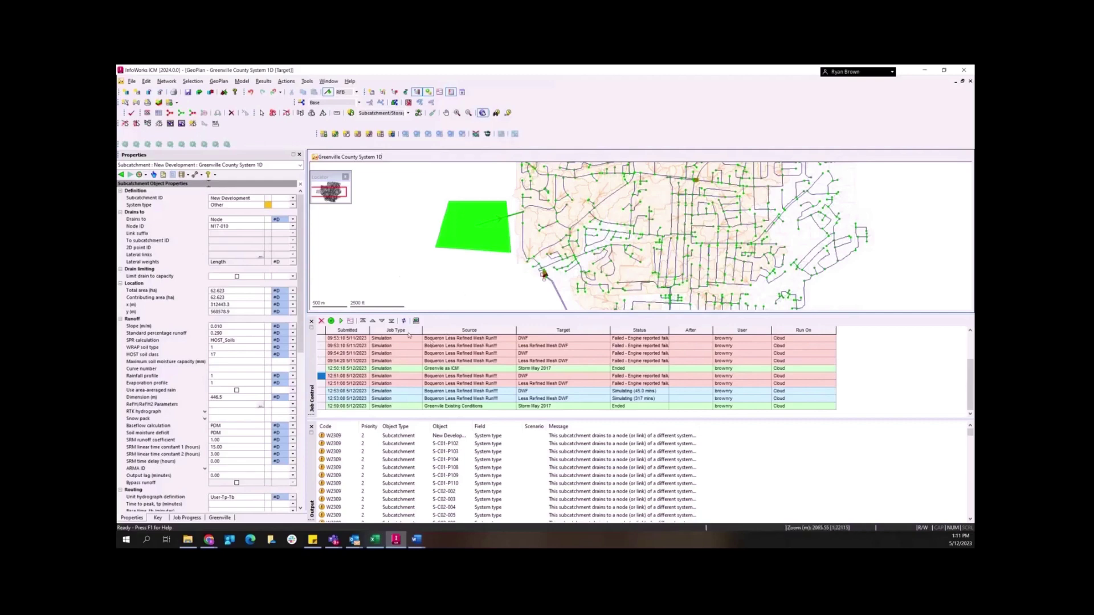
Step: Show the Greenville database tree and expand the Greenville Existing Conditions run
click(220, 518)
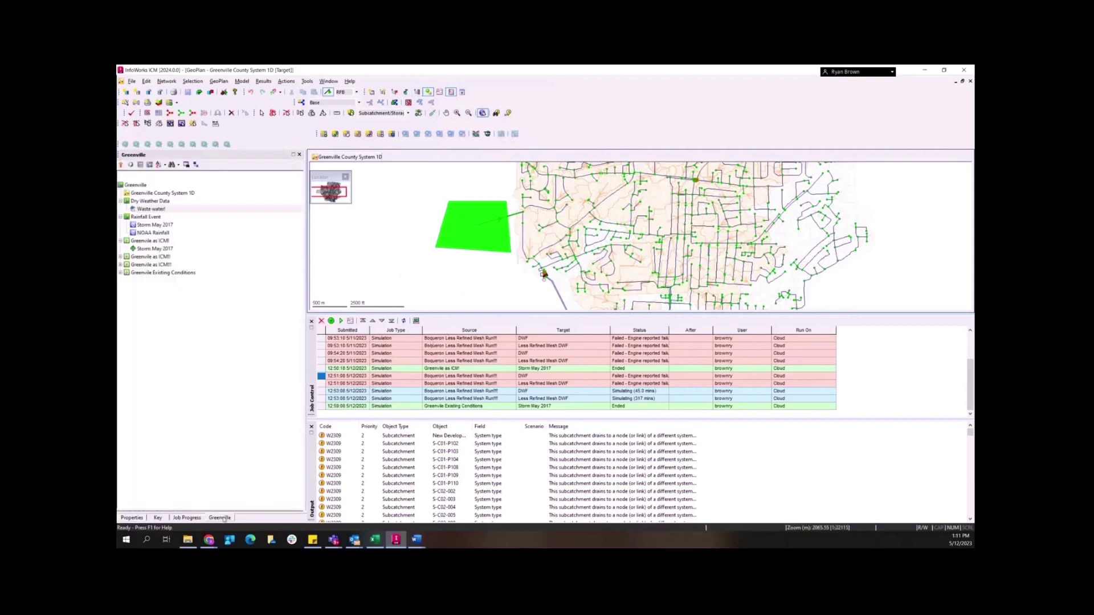
click(121, 273)
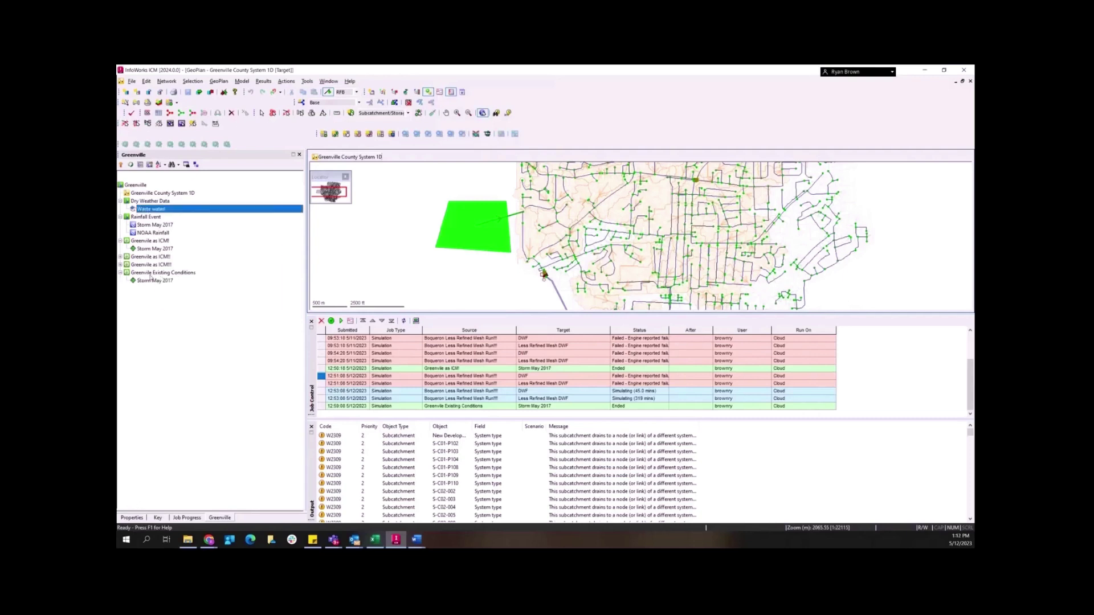
mouse_move(151, 276)
Step: Update the Greenville Existing Conditions run to the latest network version and run the simulation
double_click(174, 274)
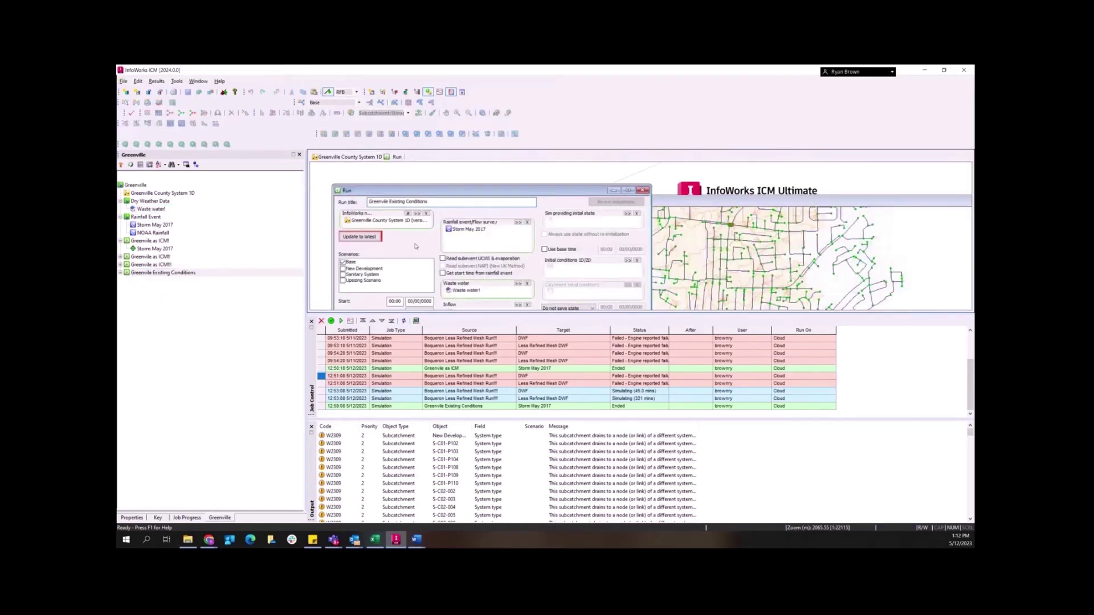
click(360, 236)
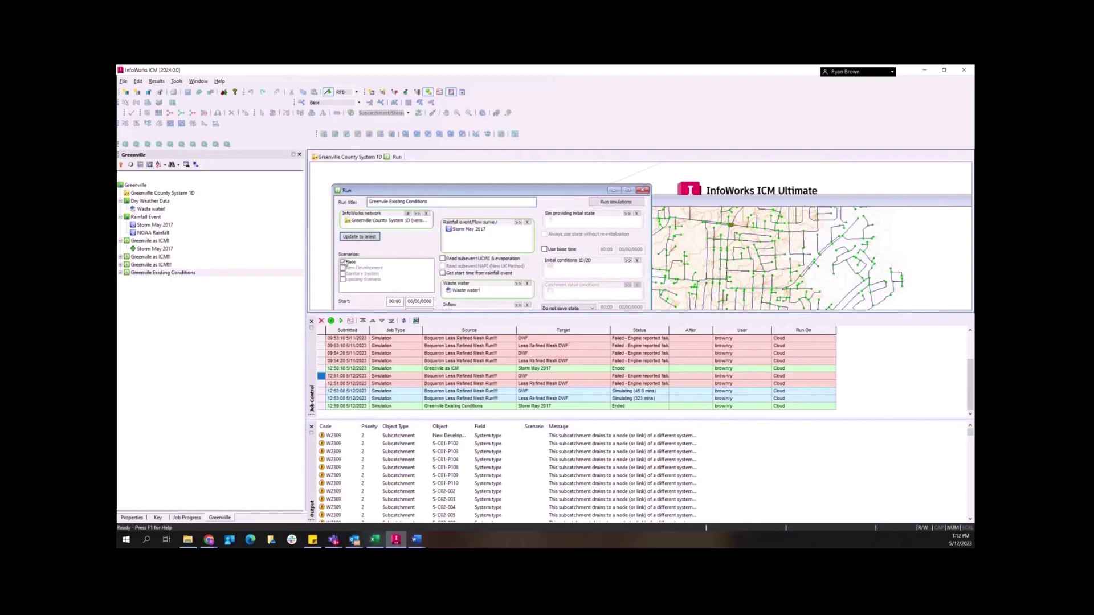
double_click(454, 190)
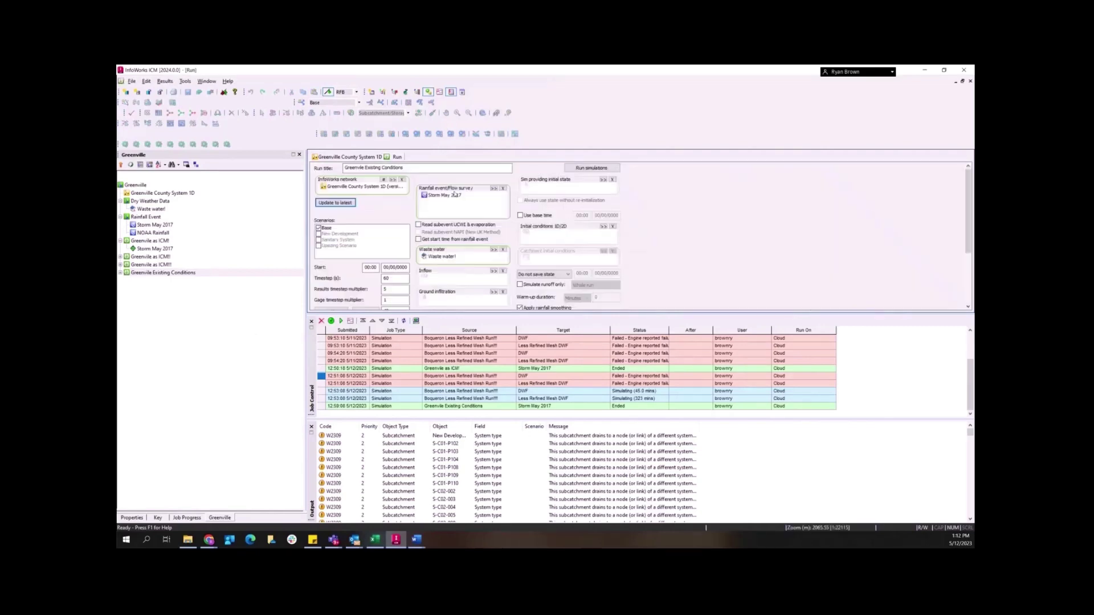
click(592, 168)
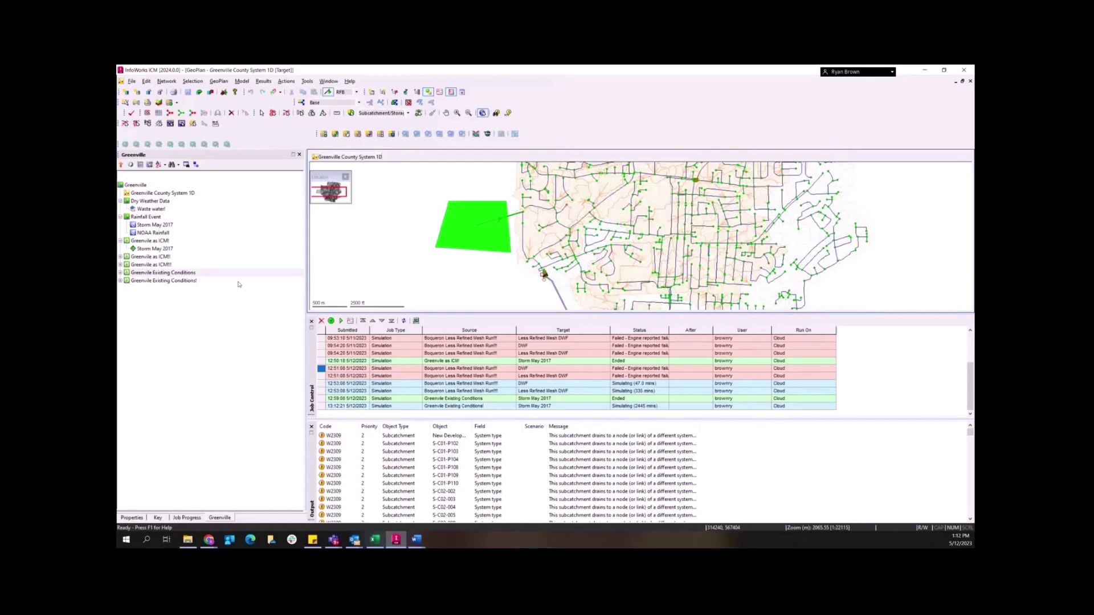
Step: Expand both Existing Conditions runs and drag each Storm May 2017 result onto the GeoPlan
click(120, 276)
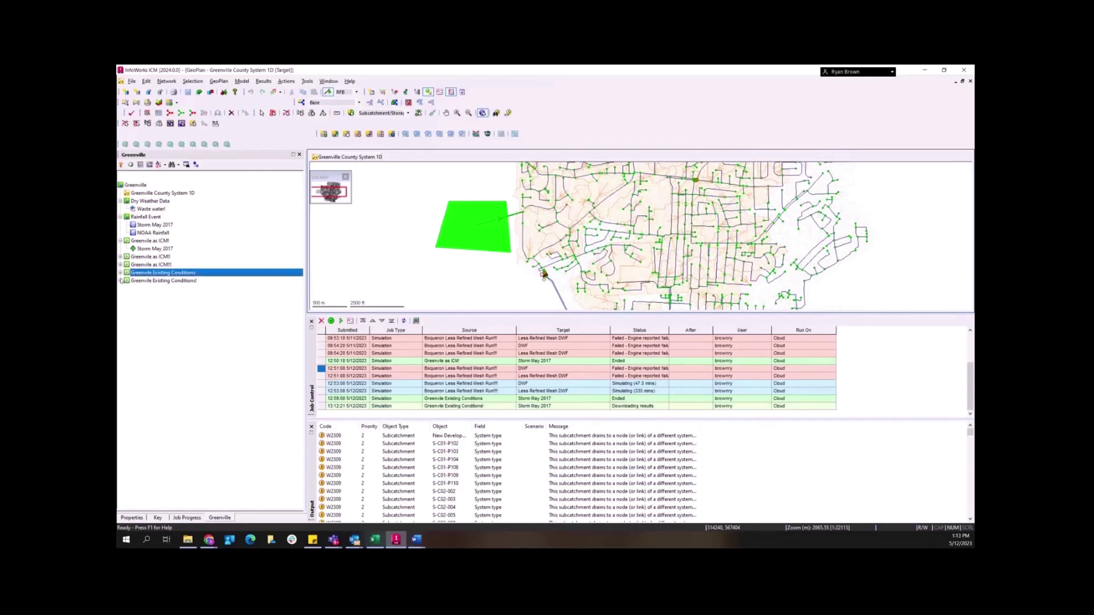
click(201, 279)
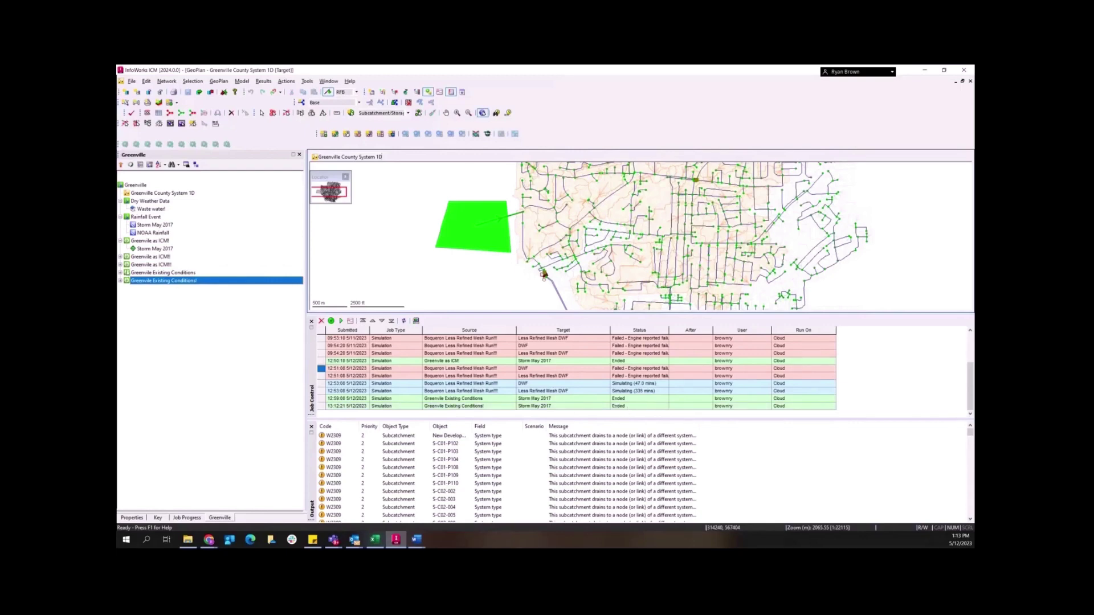
click(120, 280)
click(121, 272)
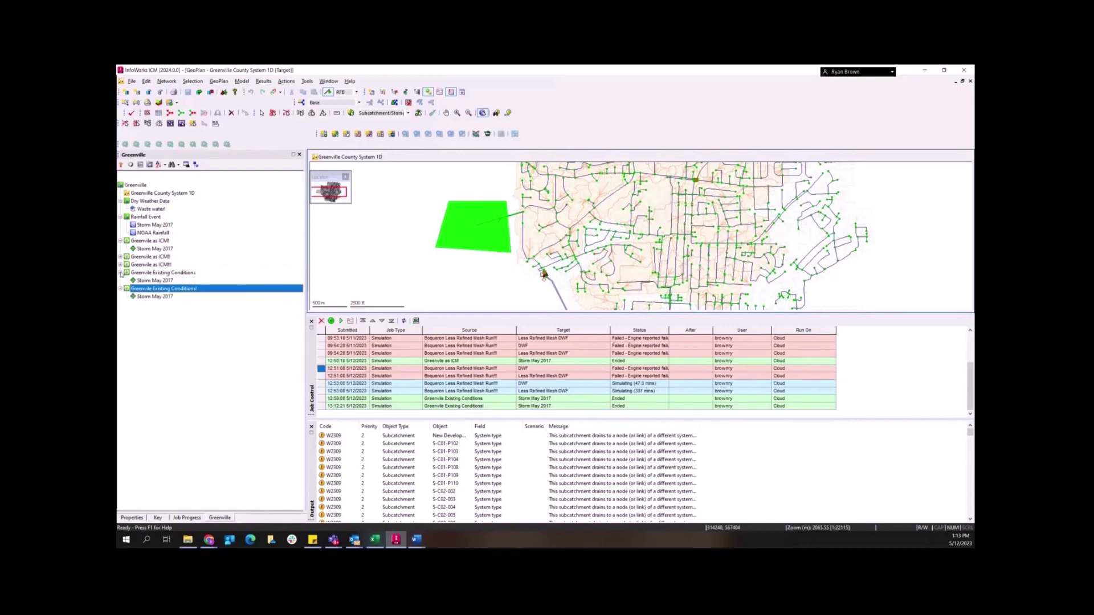
click(147, 281)
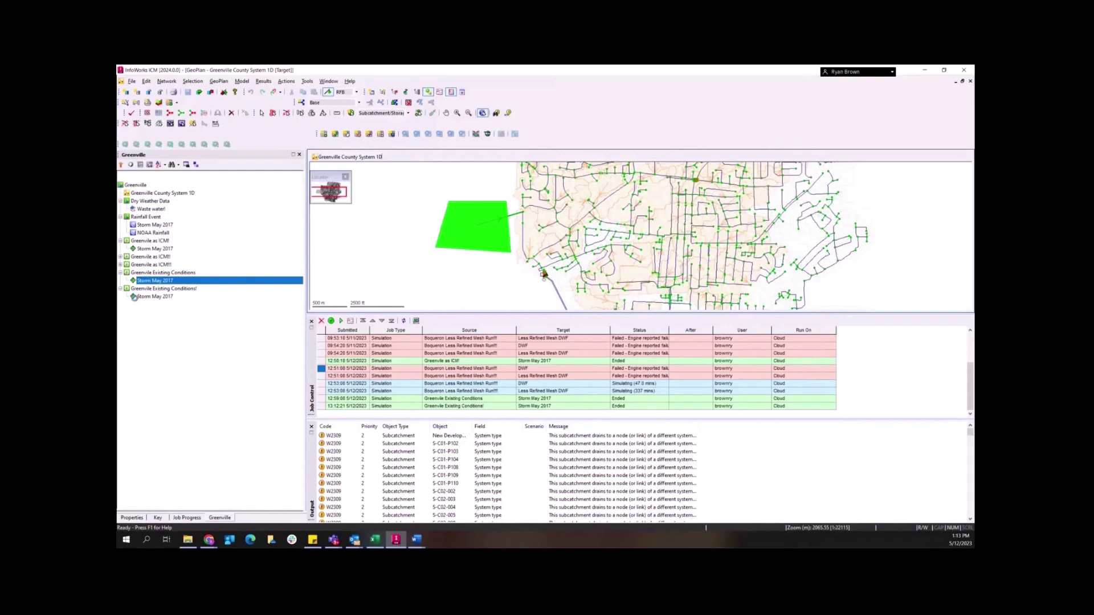
drag(146, 298, 460, 276)
key(Return)
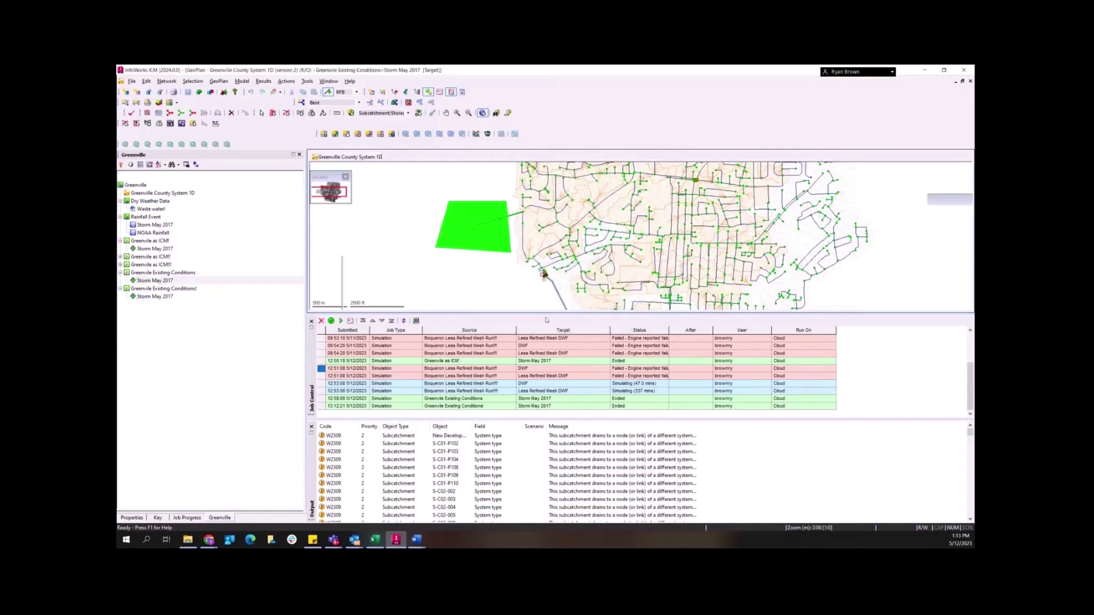
click(150, 296)
drag(150, 295, 447, 224)
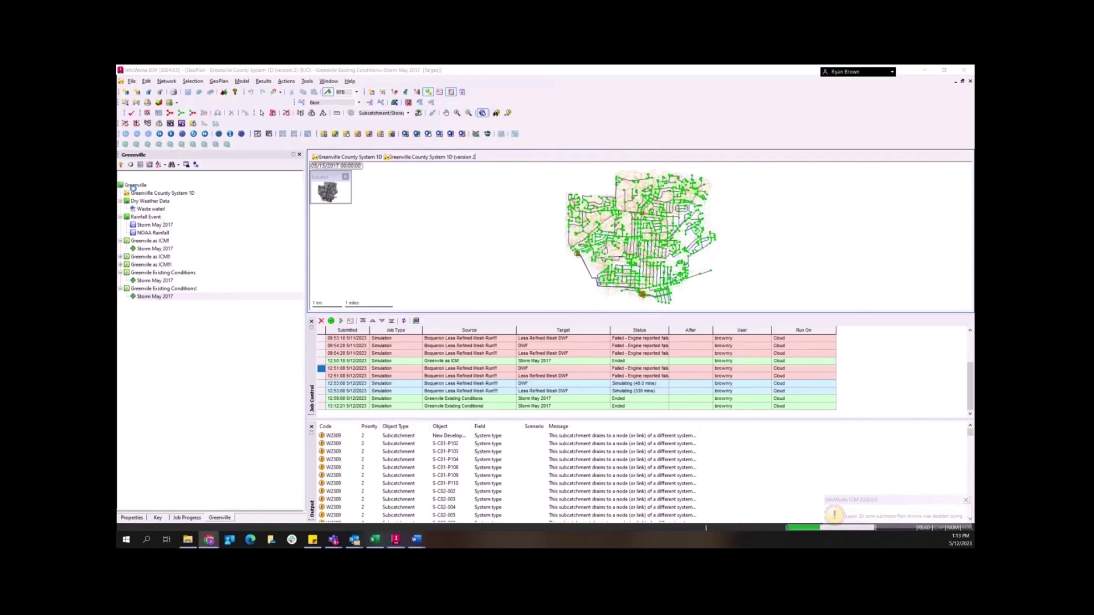
Step: Add a conduit sub-theme that colours conduits by maximum surcharge state
right_click(137, 184)
right_click(508, 253)
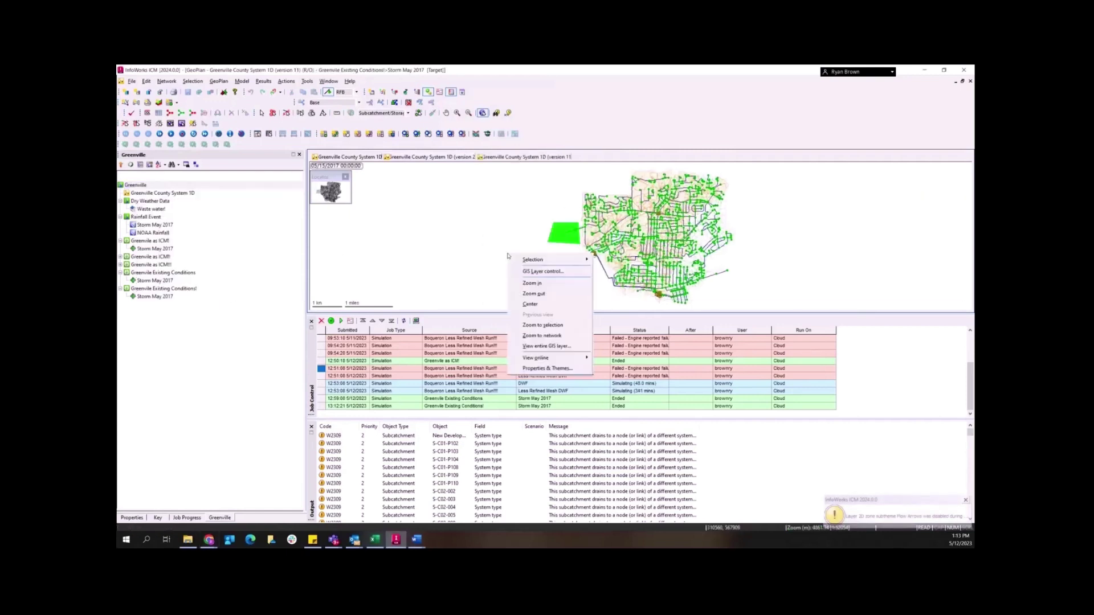
click(550, 365)
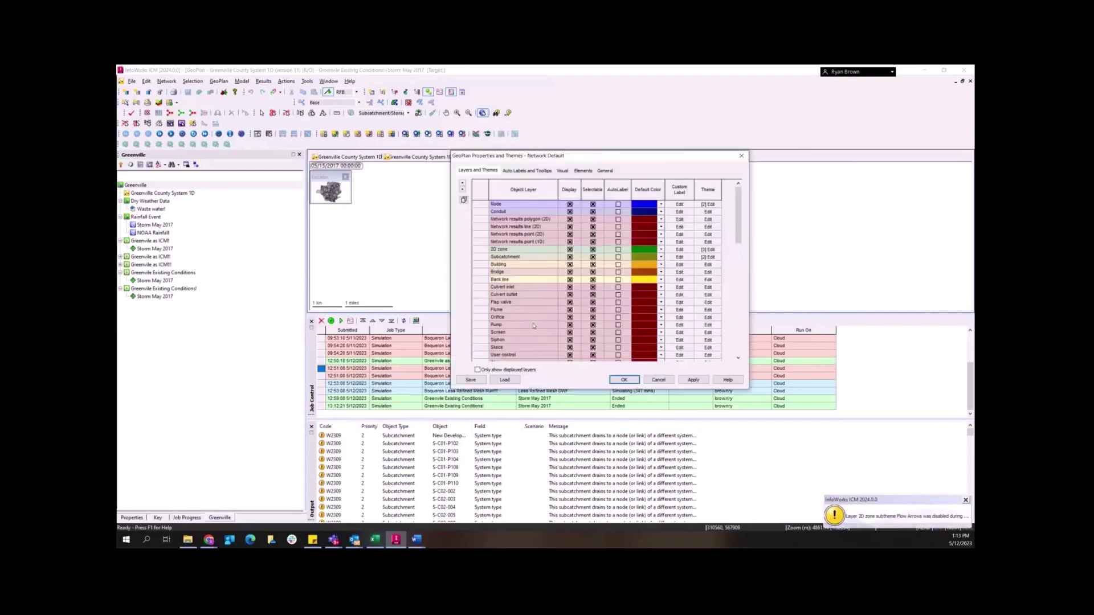
click(707, 211)
click(393, 148)
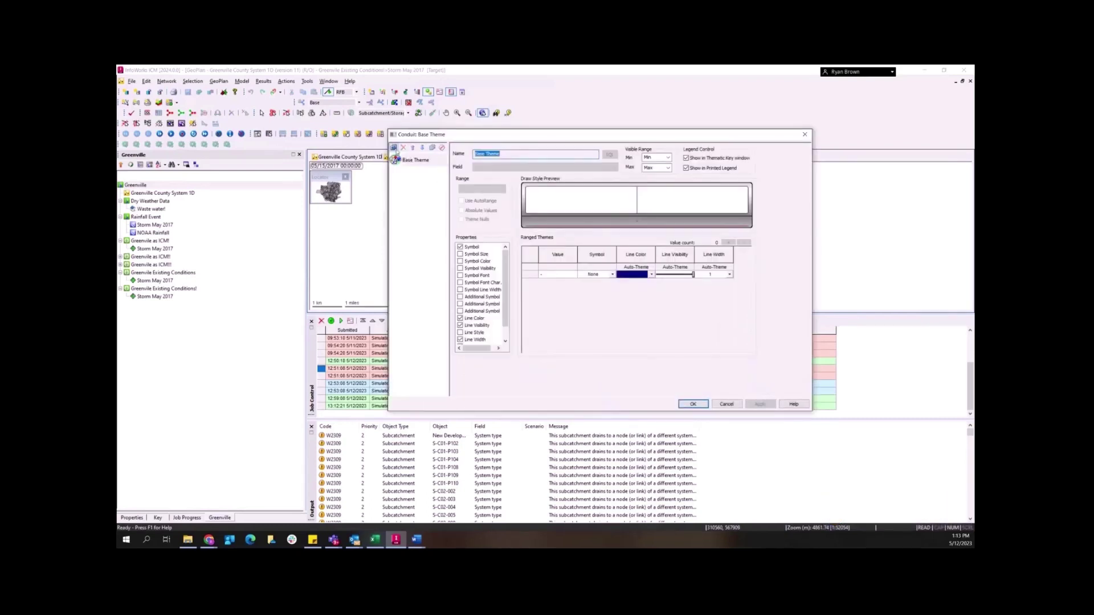
click(536, 167)
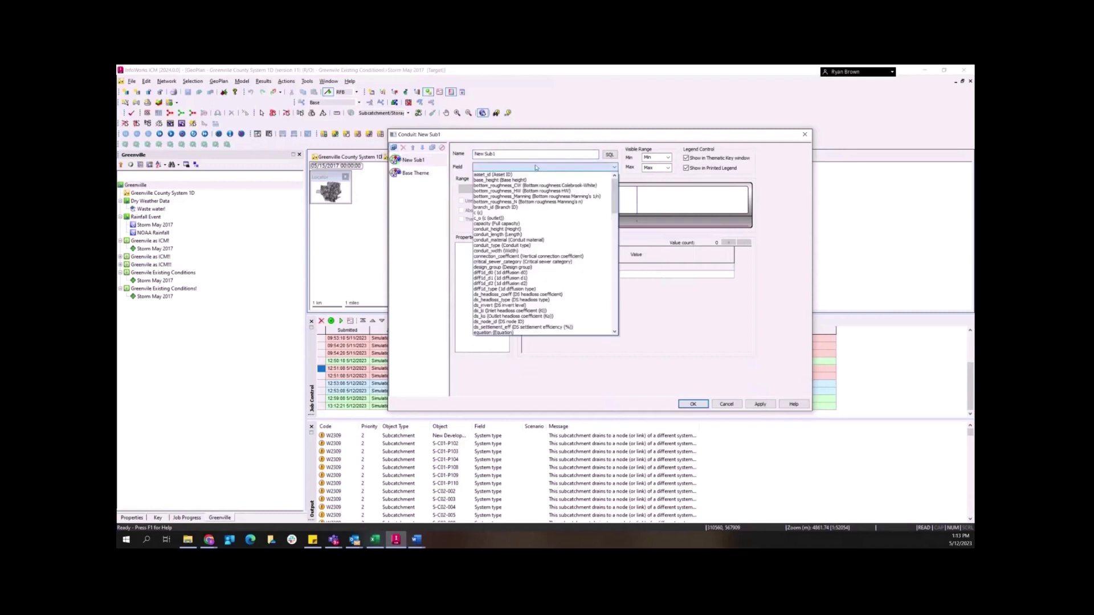
scroll(530, 256, down, 15)
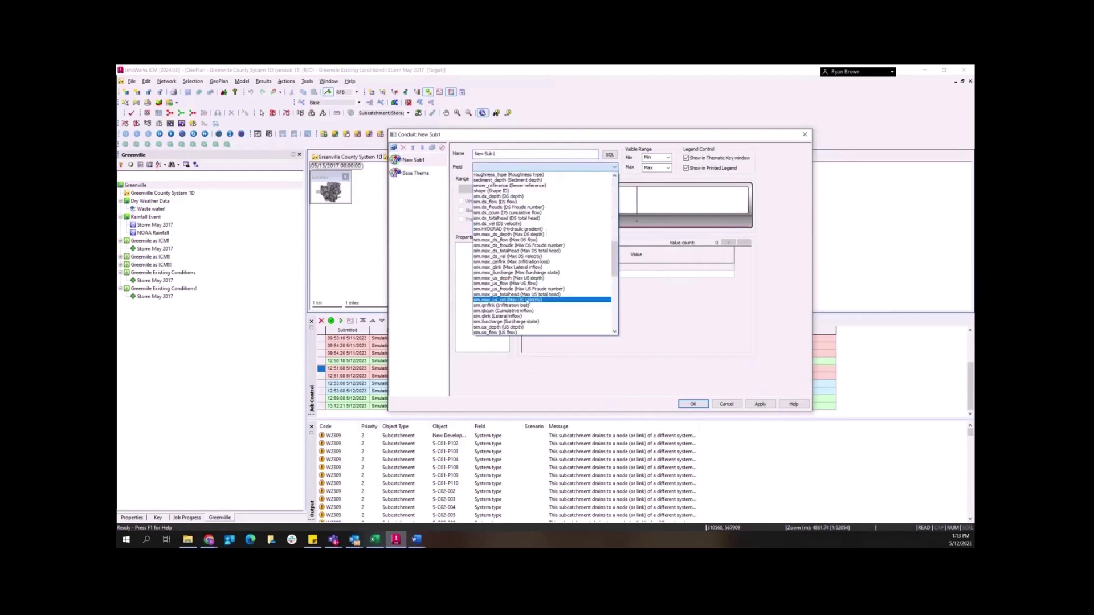
click(509, 273)
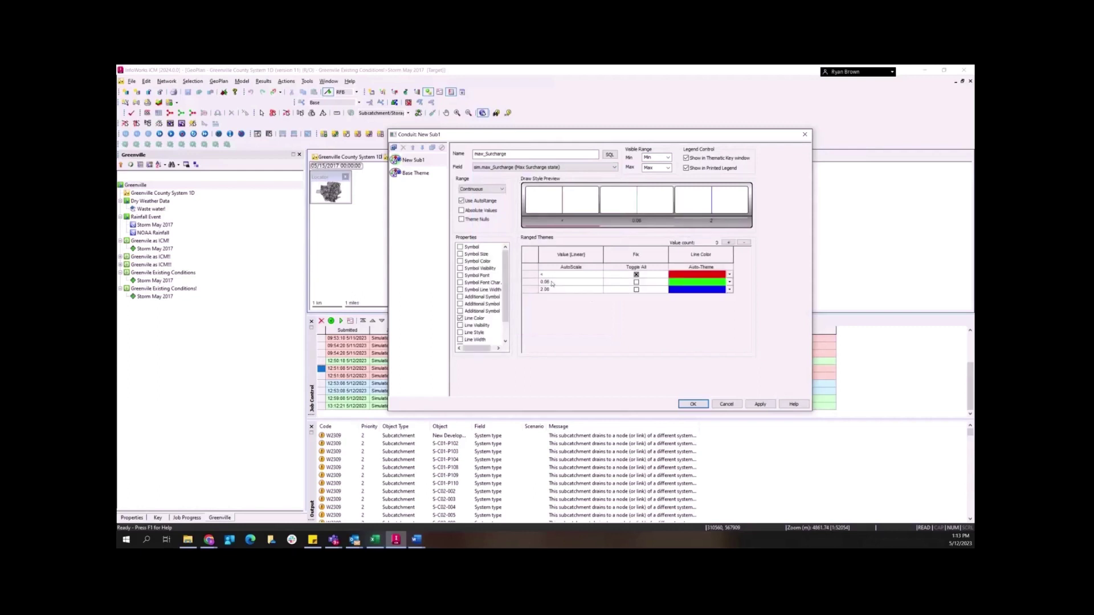
Step: Colour the highest surcharge band red and the middle band yellow
click(552, 283)
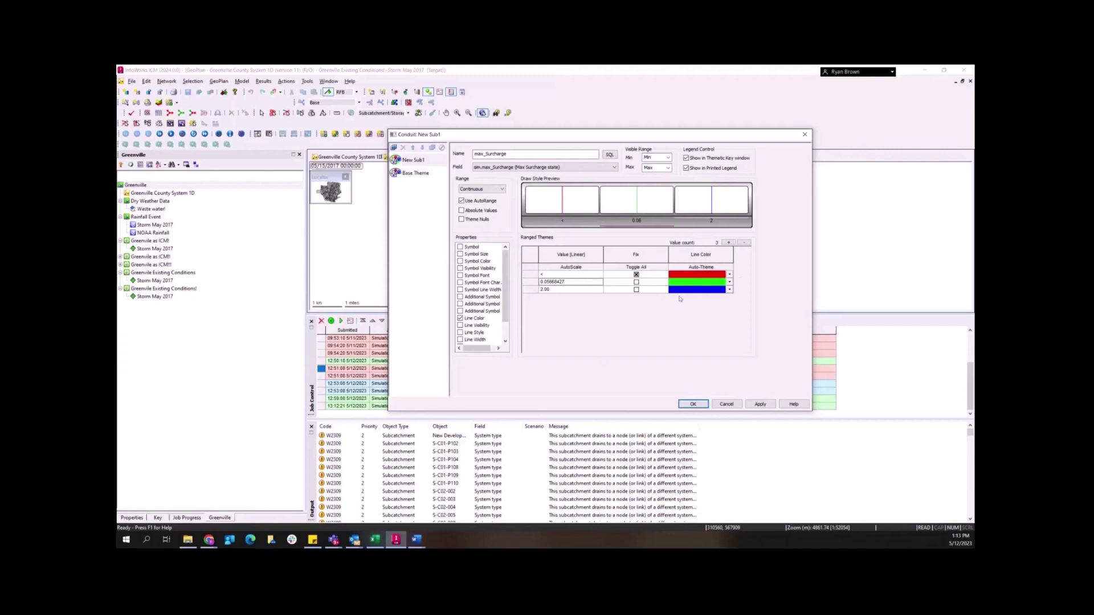
click(709, 268)
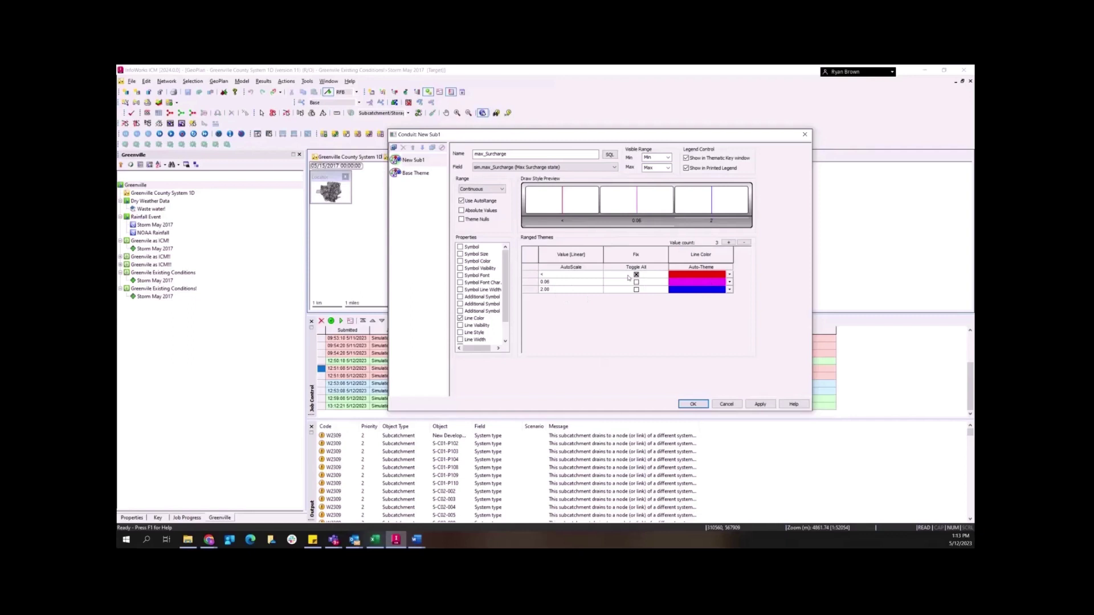
click(730, 290)
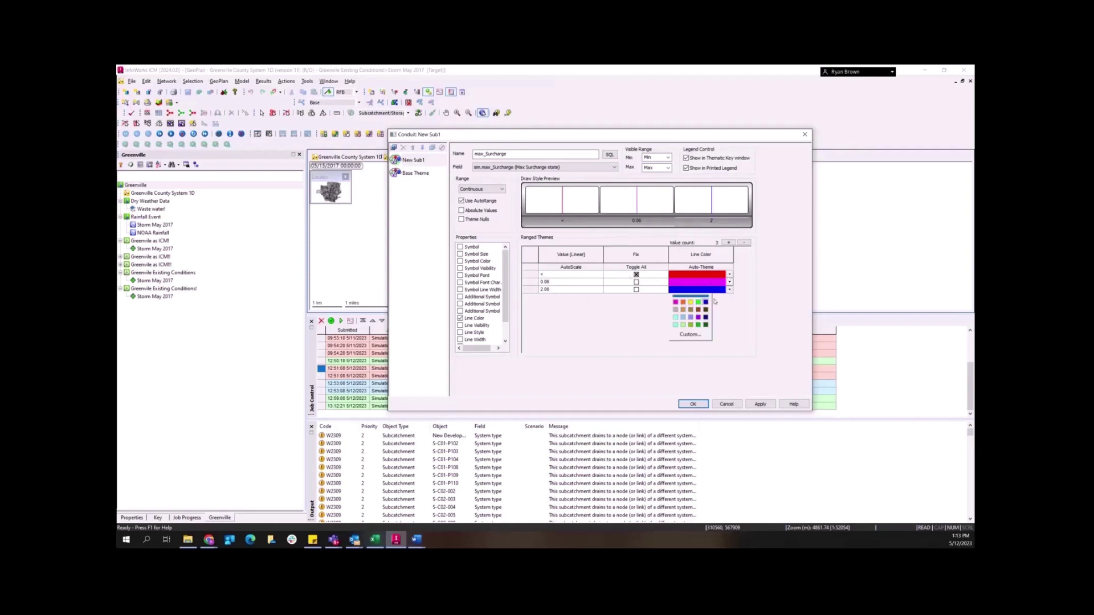
click(684, 303)
click(705, 290)
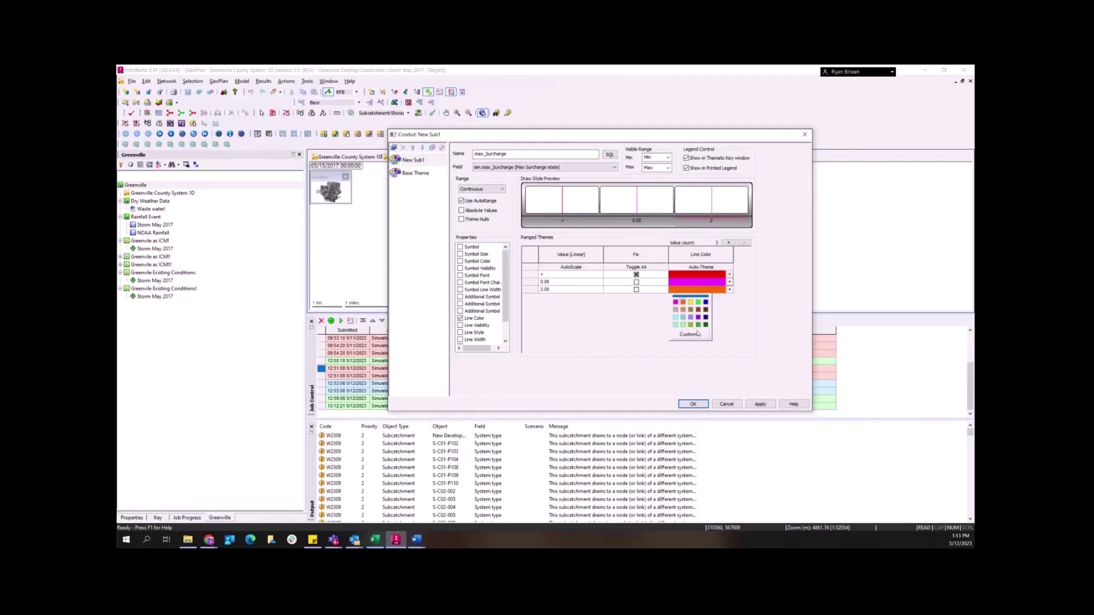
click(690, 335)
click(515, 237)
click(522, 331)
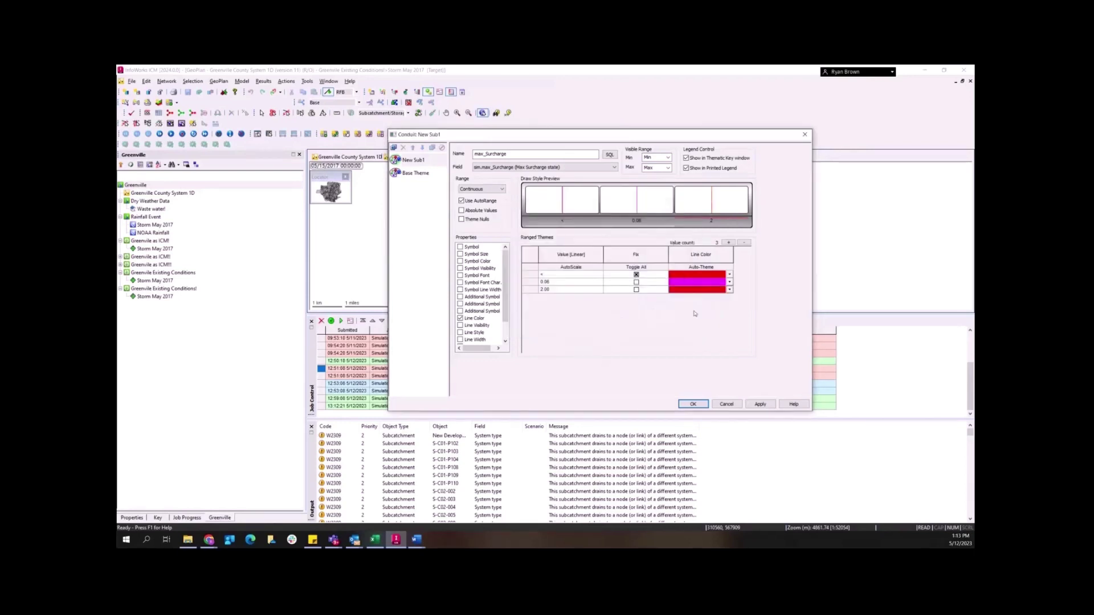
click(729, 282)
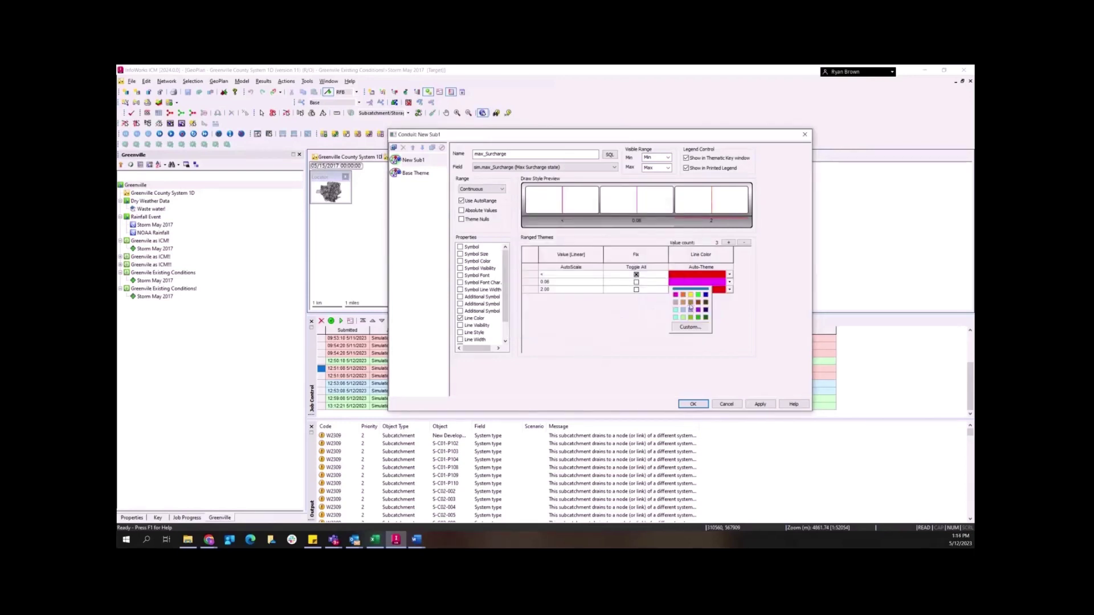
click(694, 300)
click(730, 276)
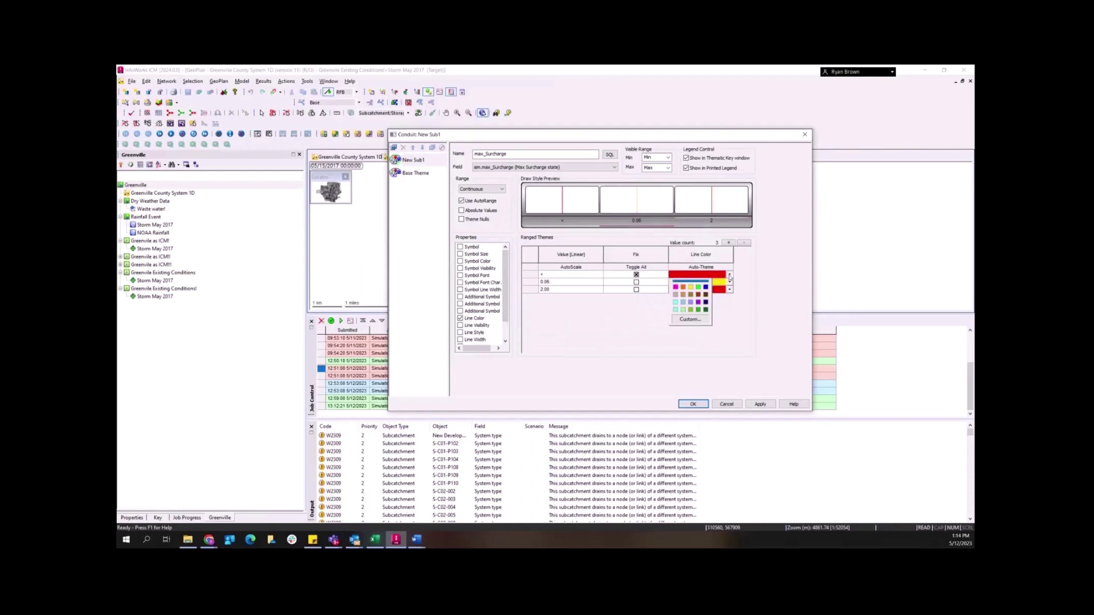
Step: Fix the middle break at 1, colour the lowest band green, and accept the theme
click(559, 282)
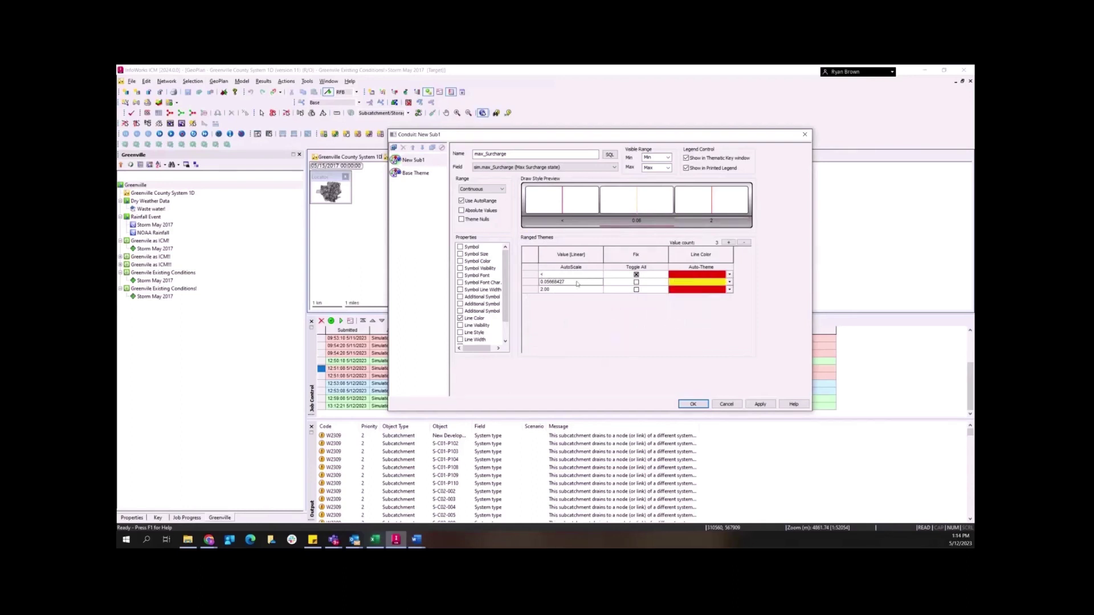
click(635, 267)
text(1)
key(Return)
click(729, 274)
click(698, 287)
click(760, 404)
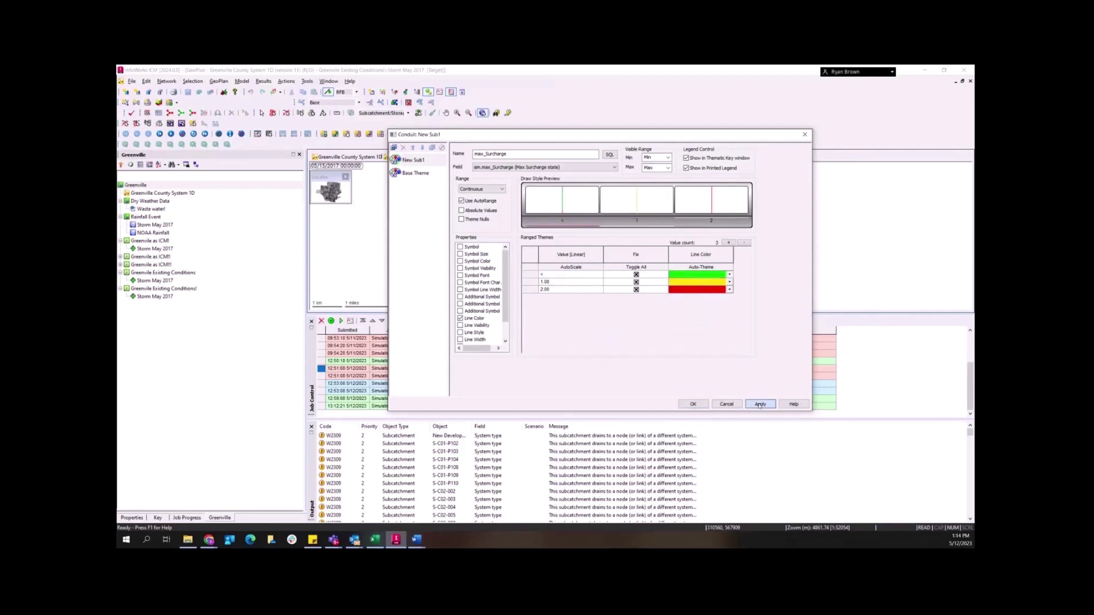
click(694, 404)
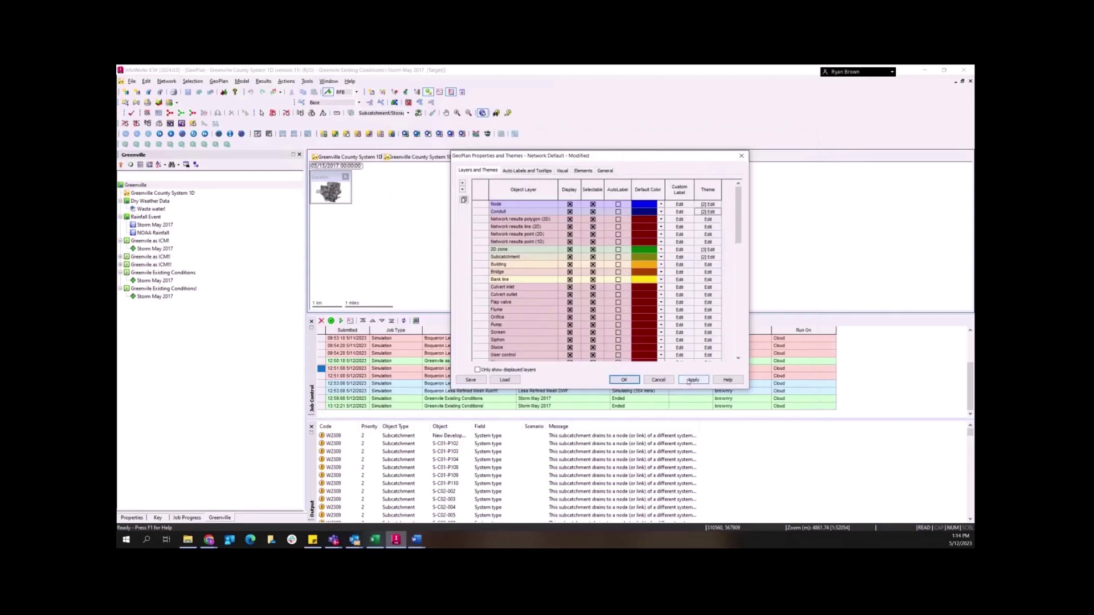
Step: Apply the max-surcharge conduit theme and recentre the network on the map
click(625, 380)
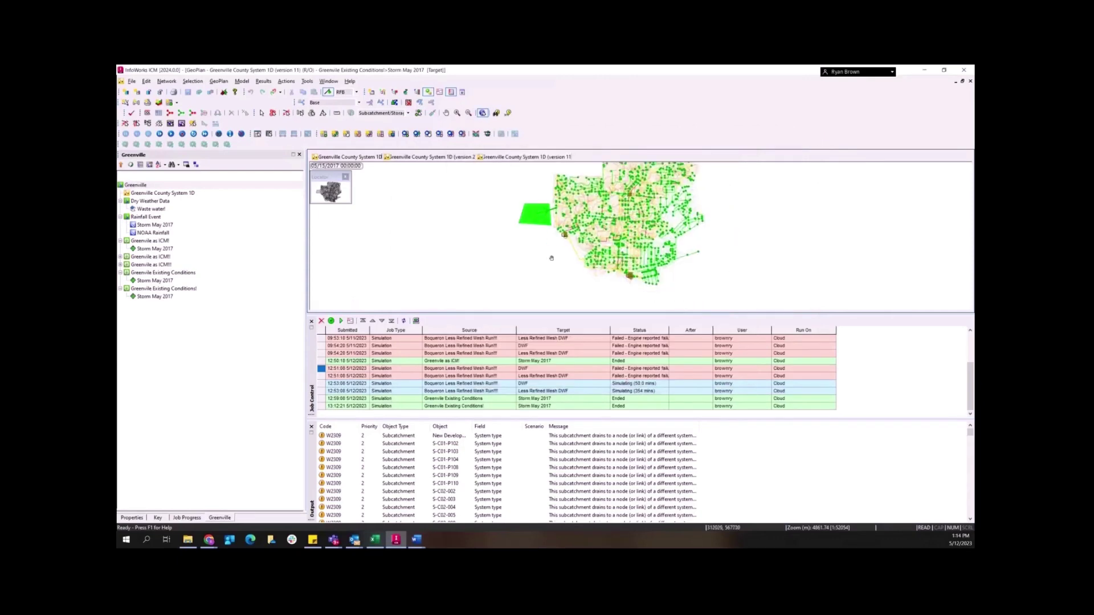
scroll(581, 240, up, 2)
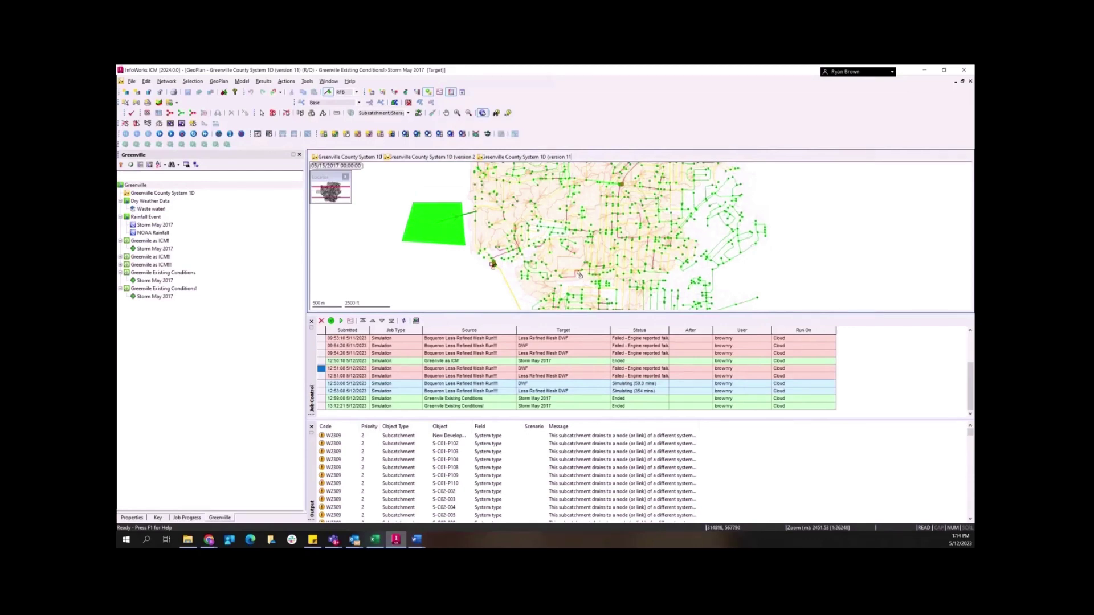
drag(621, 226, 633, 245)
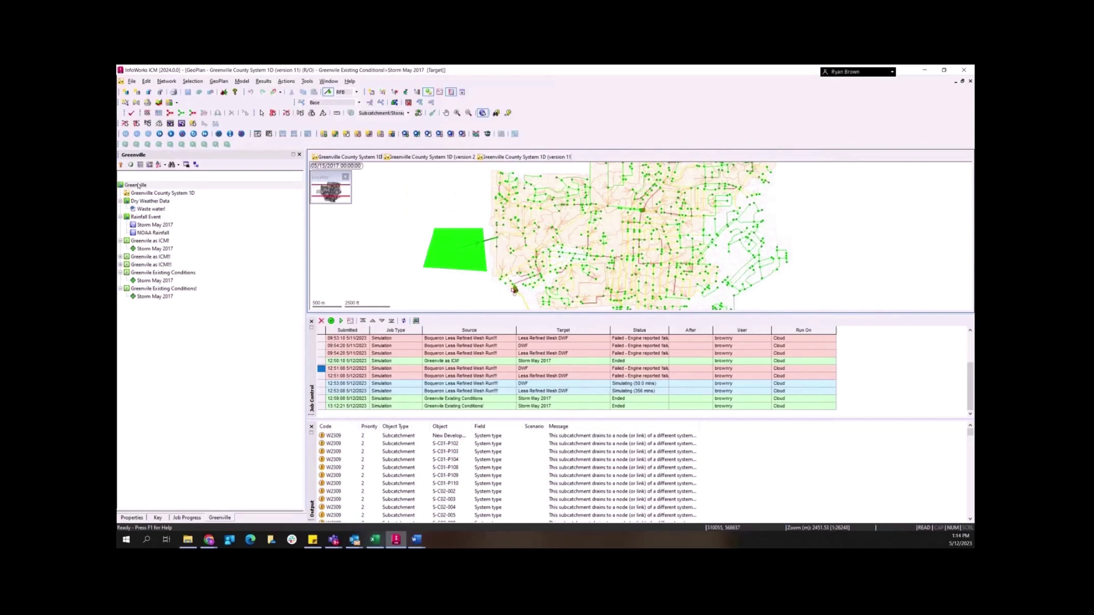
Step: Save the theme in Greenville as 'Capacity Theme', accepting the default theme properties
right_click(138, 185)
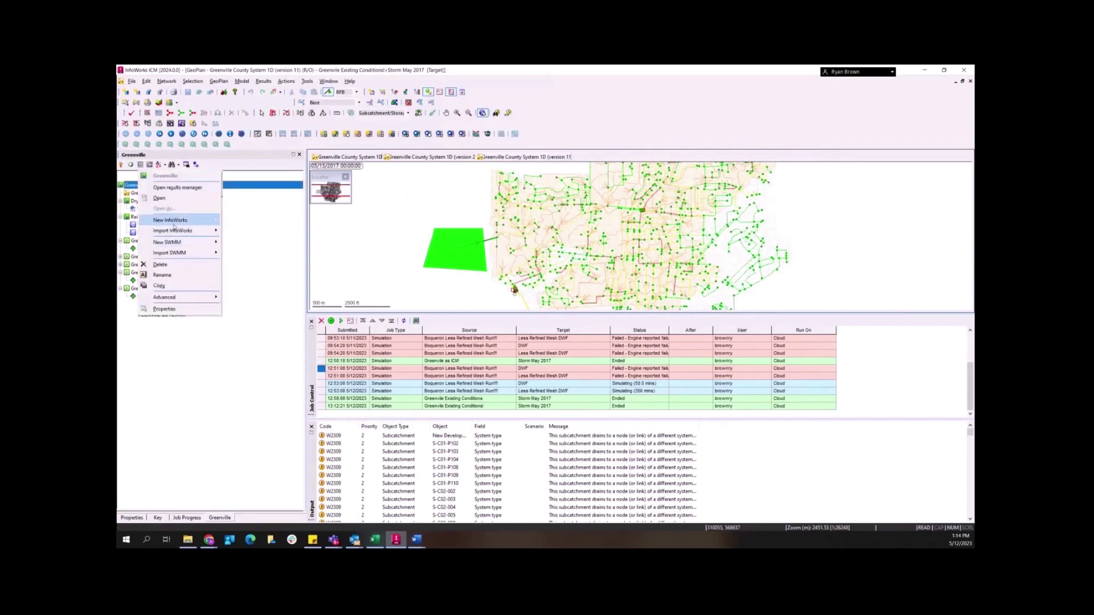
mouse_move(175, 221)
click(245, 489)
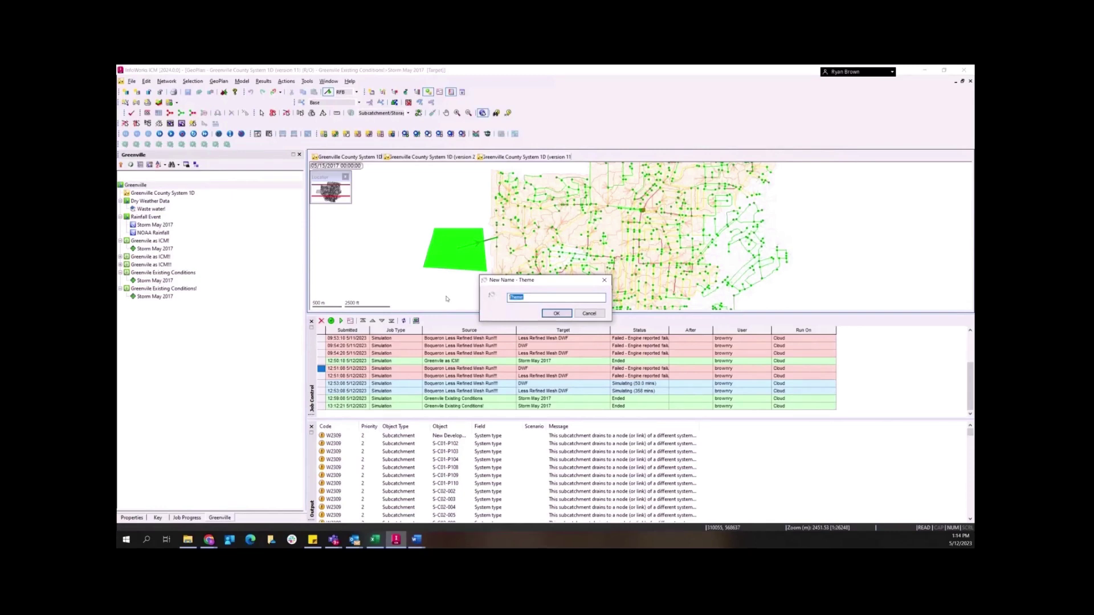
text(Capacity Theme)
click(548, 313)
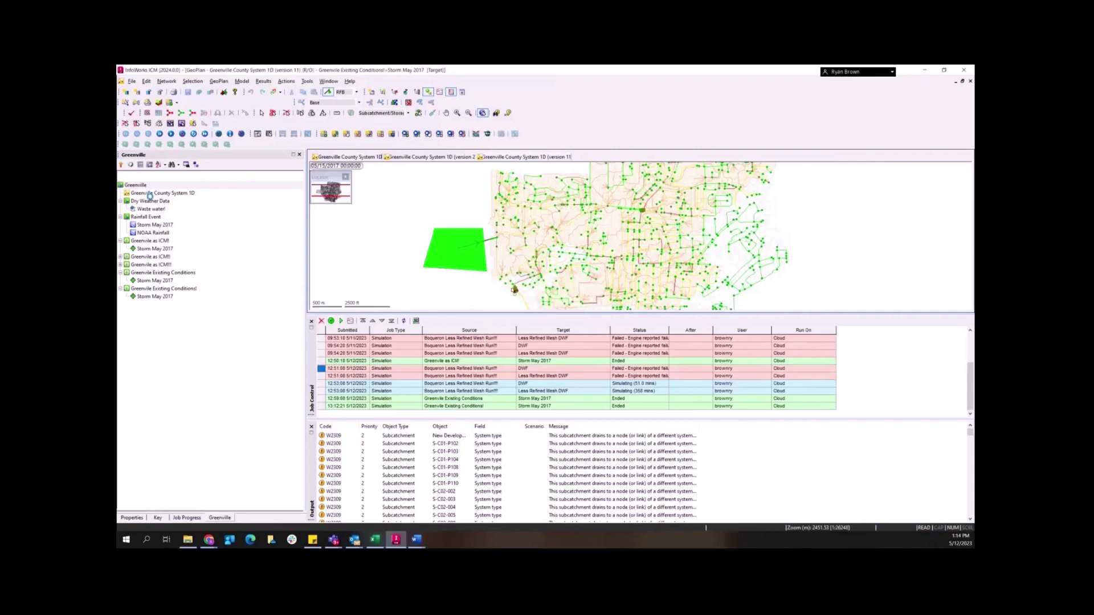
key(Return)
Step: Add a 'Pipes at Capacity' stored query to the Greenville database and open its empty SQL editor
right_click(135, 184)
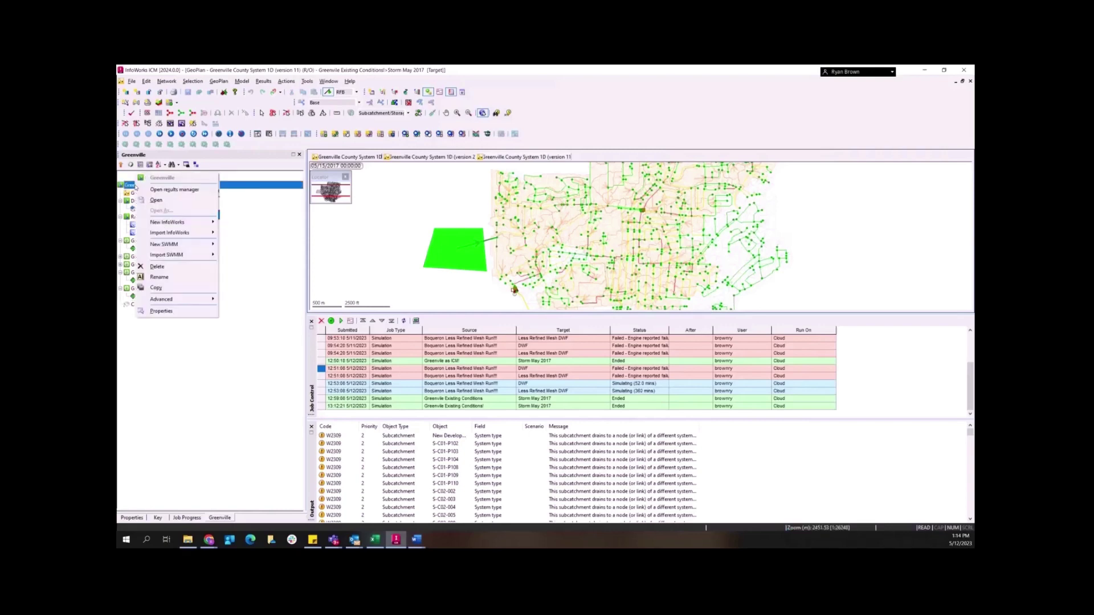
mouse_move(171, 222)
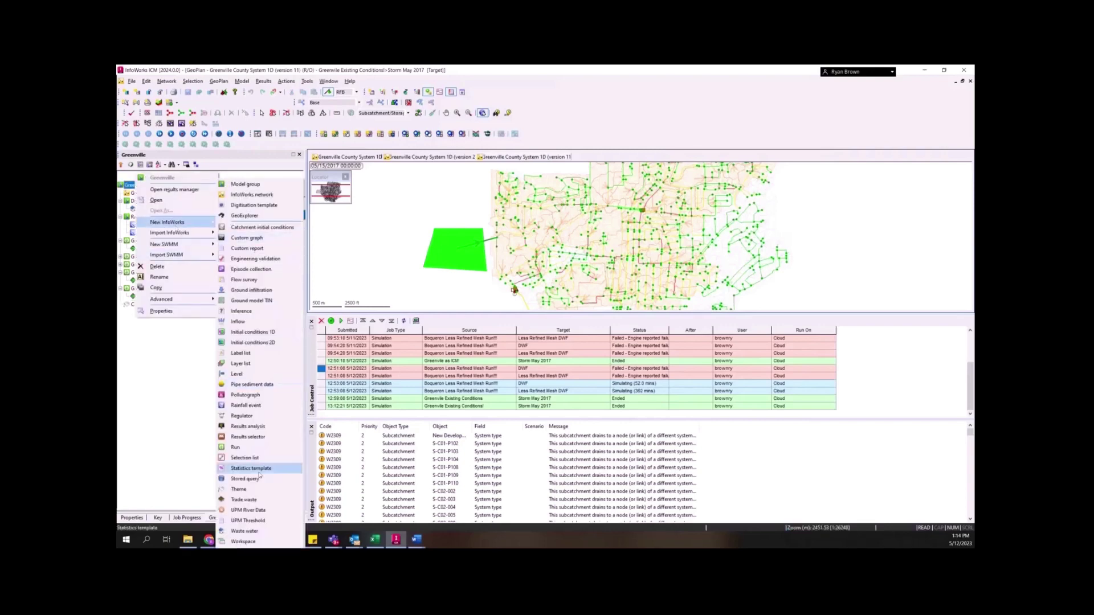
click(250, 479)
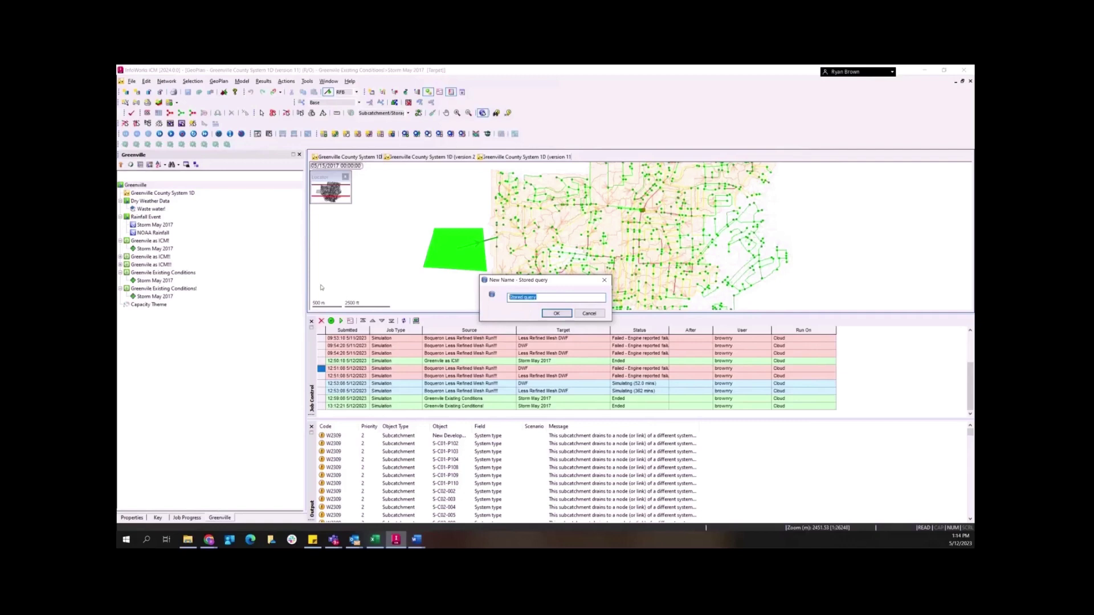
text(Capac)
key(BackSpace)
key(BackSpace)
key(BackSpace)
key(BackSpace)
key(BackSpace)
text(Pipes at ACa)
key(BackSpace)
key(BackSpace)
key(BackSpace)
text(Cap)
click(556, 314)
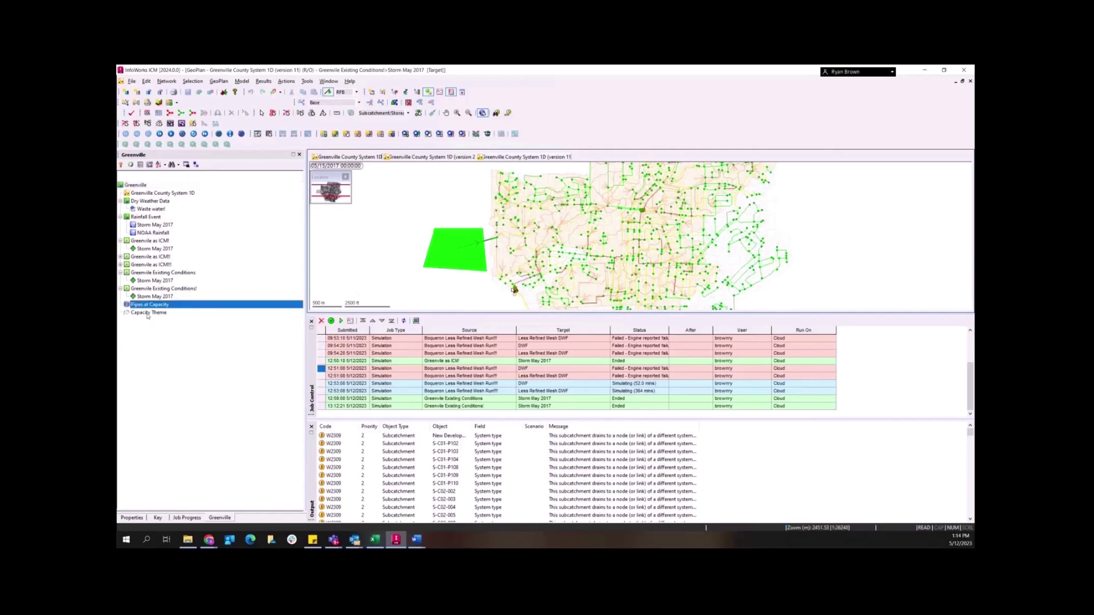
click(147, 314)
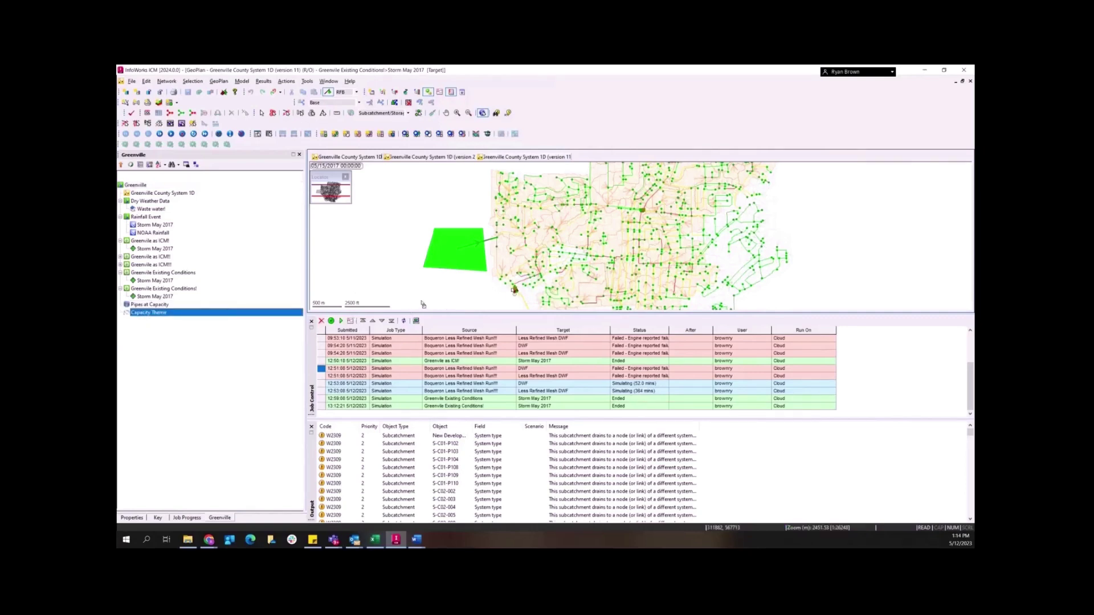
double_click(150, 305)
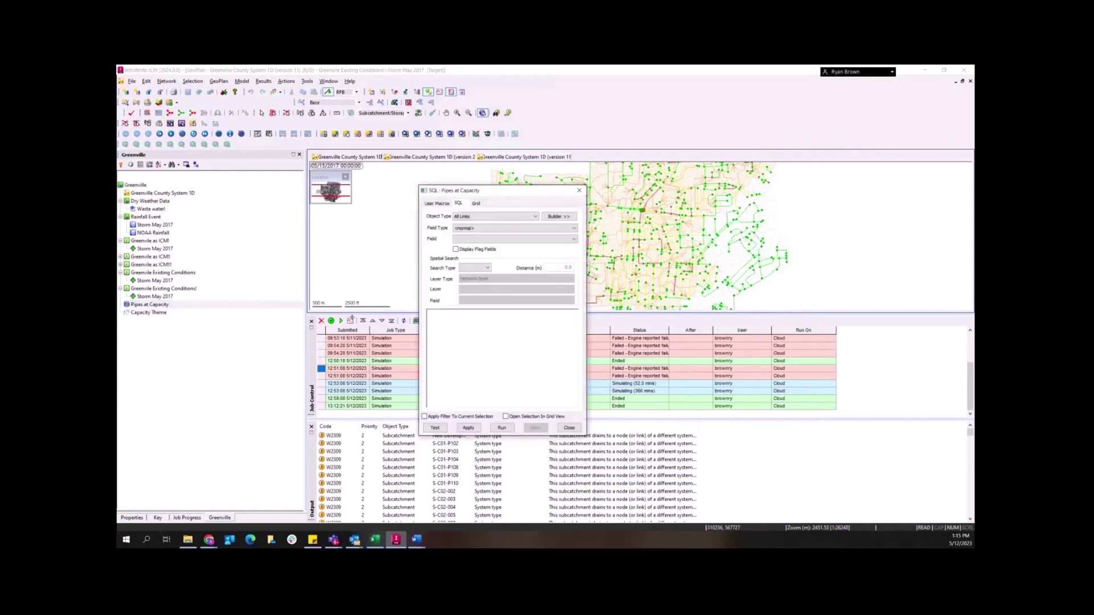
Step: Enter the condition sim.max_surcharge > 2 and test it, selecting 120 links
click(487, 320)
text(sim.maxc)
text(surcharge = 2)
click(535, 428)
click(435, 428)
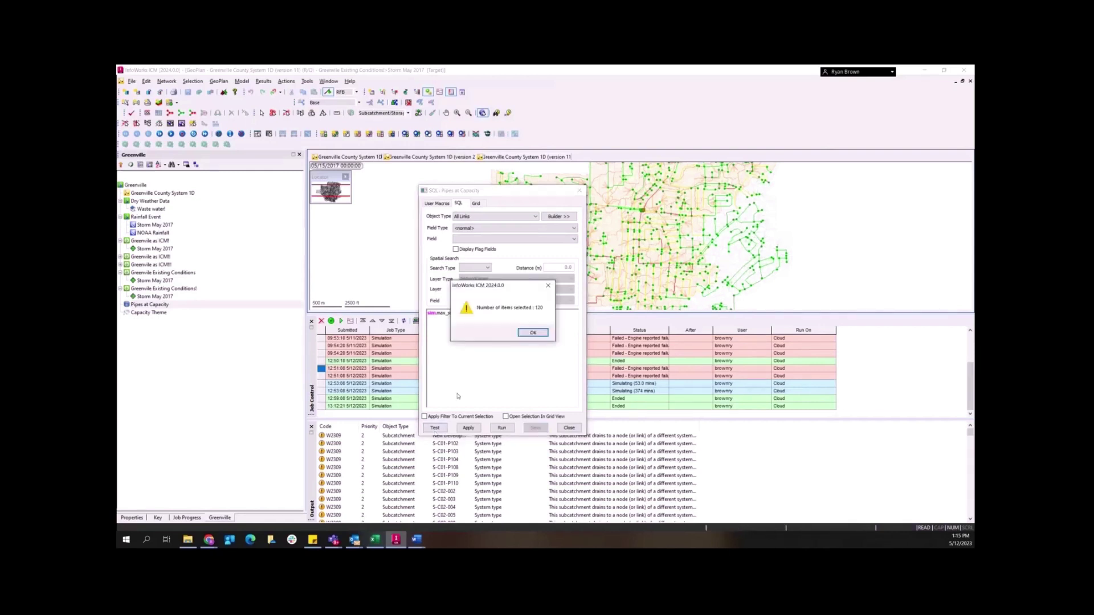
click(532, 332)
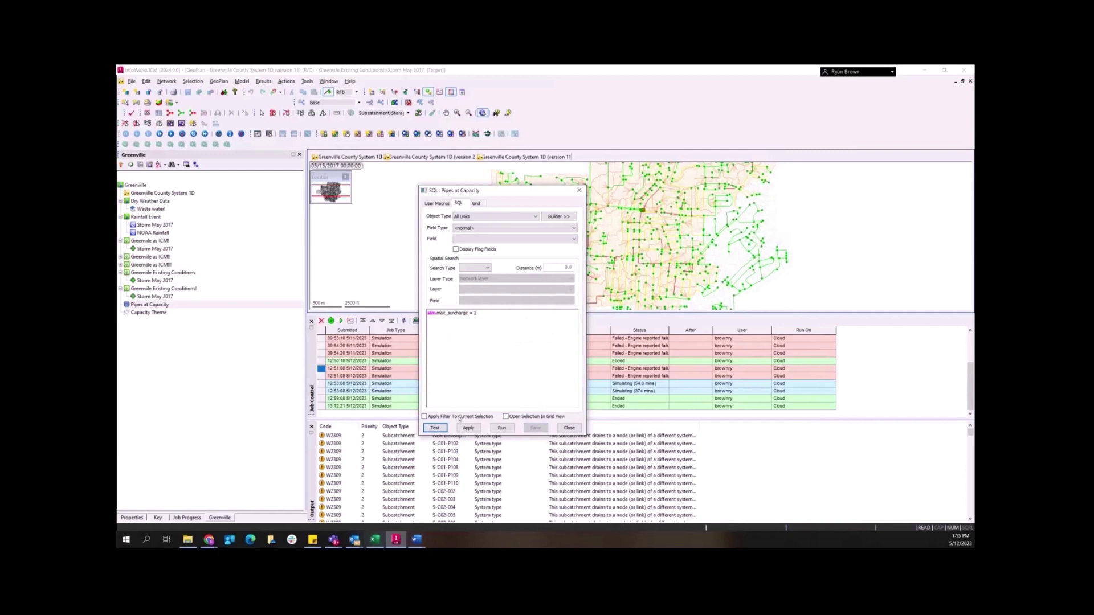
Step: Make the query open its selection in grid view, then save and close it
click(512, 417)
click(543, 429)
click(569, 428)
scroll(403, 290, down, 1)
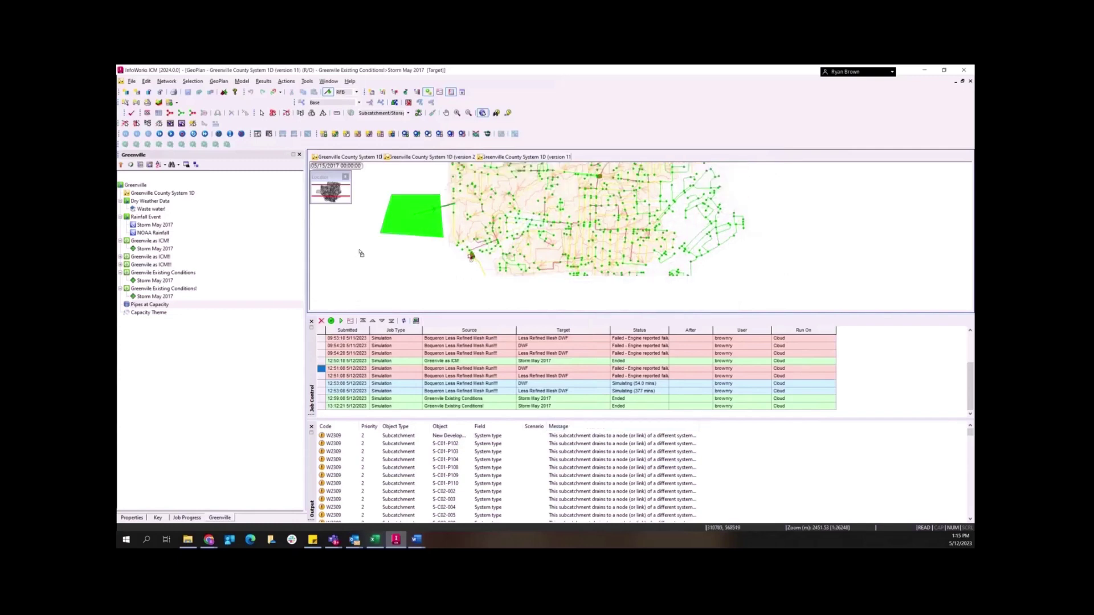
scroll(361, 254, down, 1)
Step: Run Pipes at Capacity to list the 120 links in a grid, then show the version 2 map
double_click(154, 306)
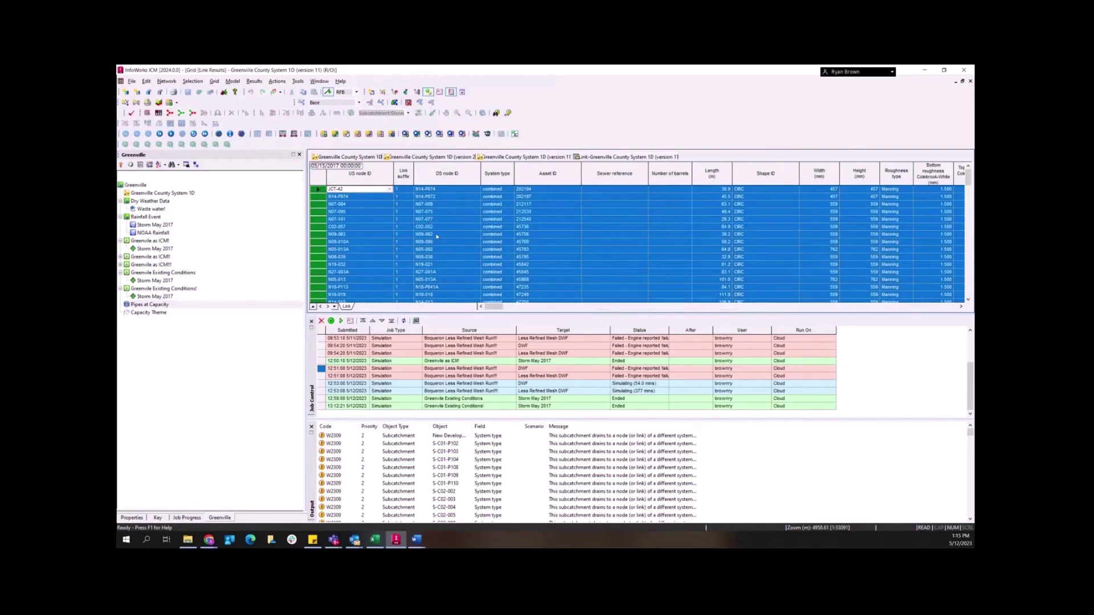
click(437, 235)
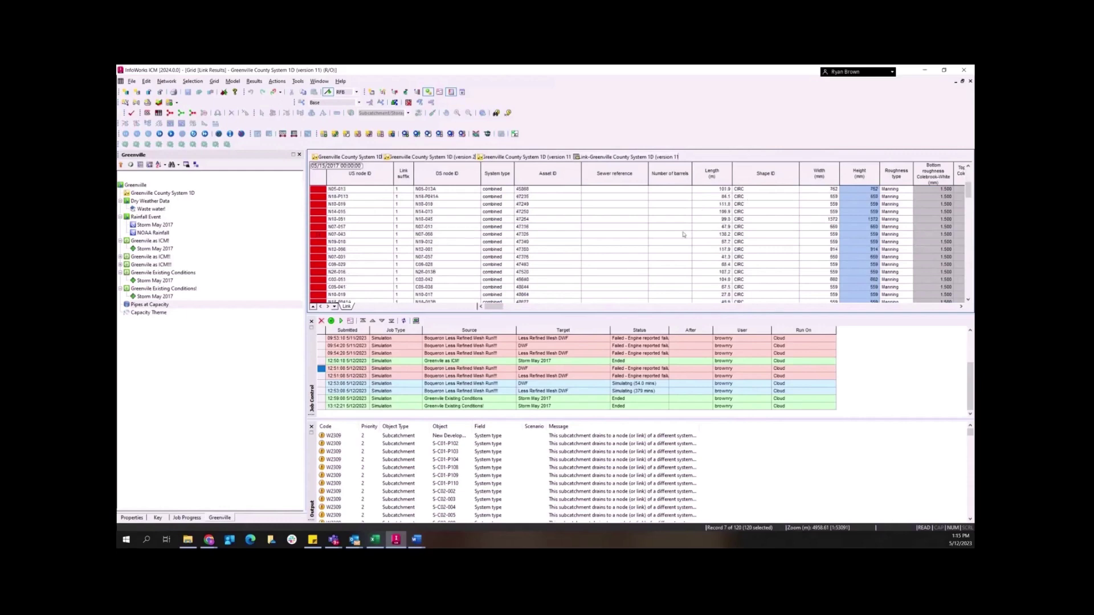
click(430, 157)
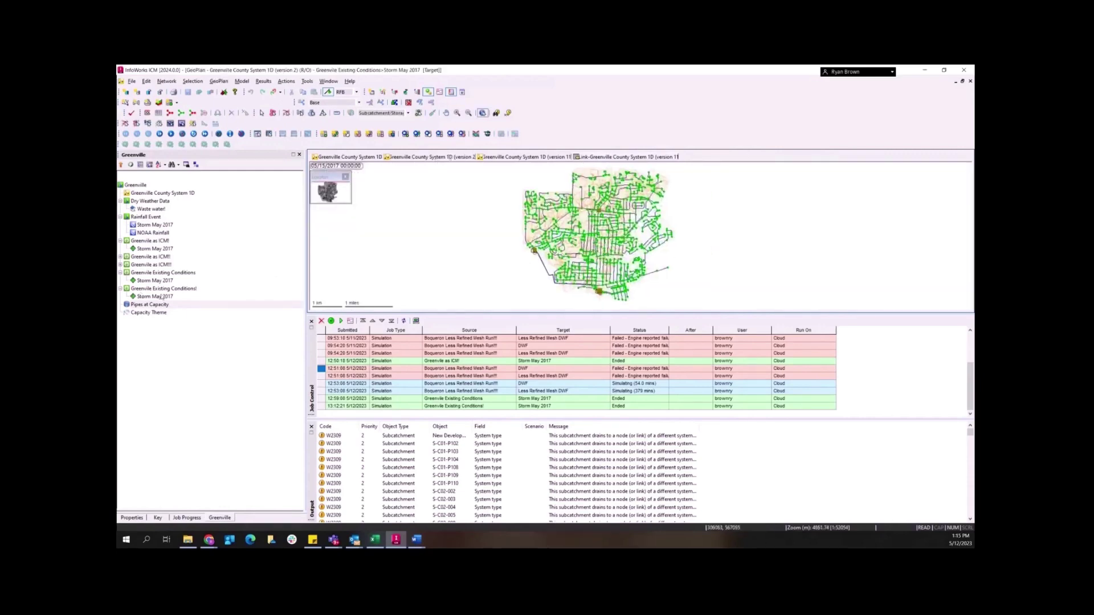
Step: Rerun Pipes at Capacity on the version 2 network map, confirming 120 selected links
click(537, 157)
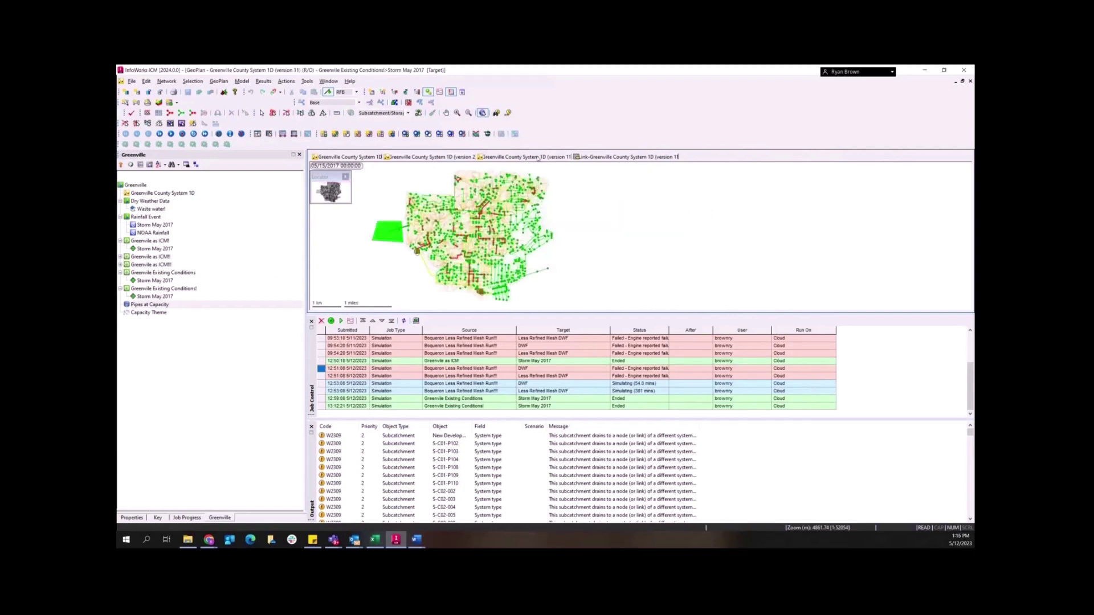
click(437, 160)
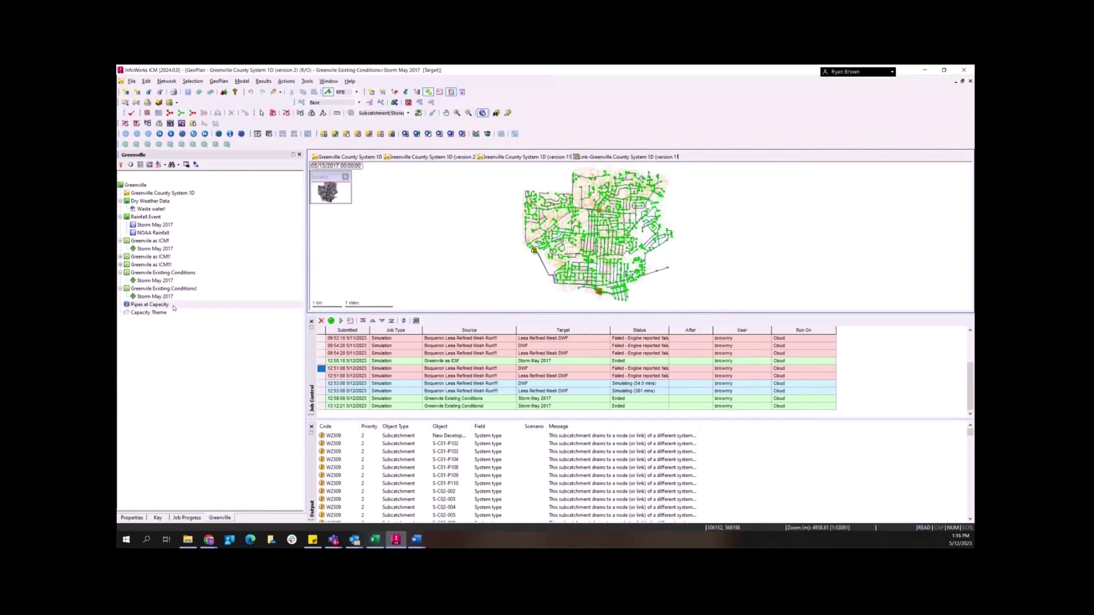
double_click(219, 306)
click(434, 428)
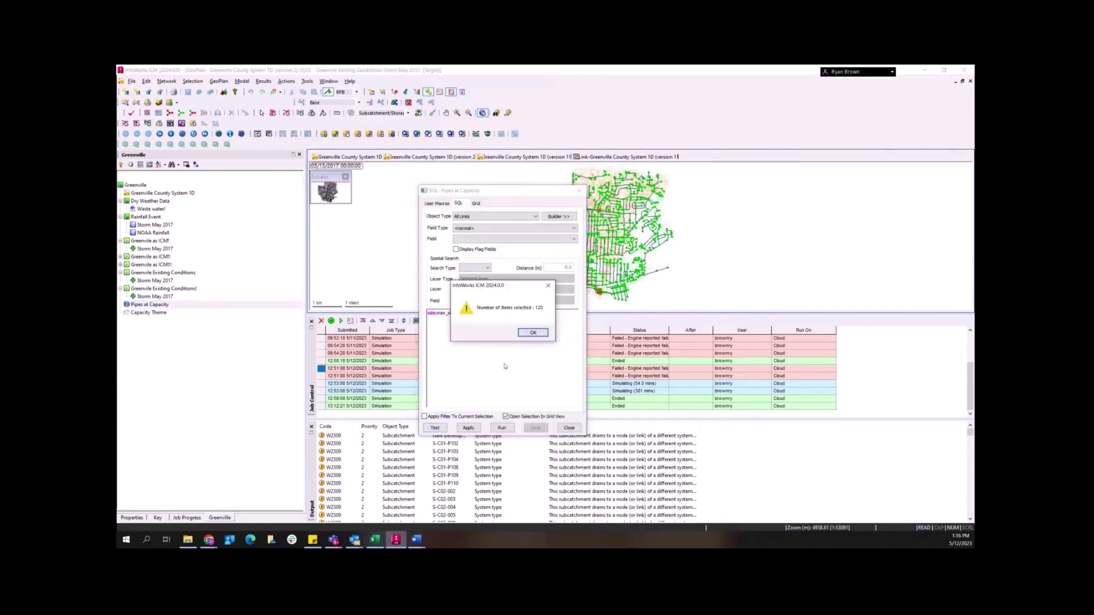
click(532, 332)
click(579, 190)
click(506, 158)
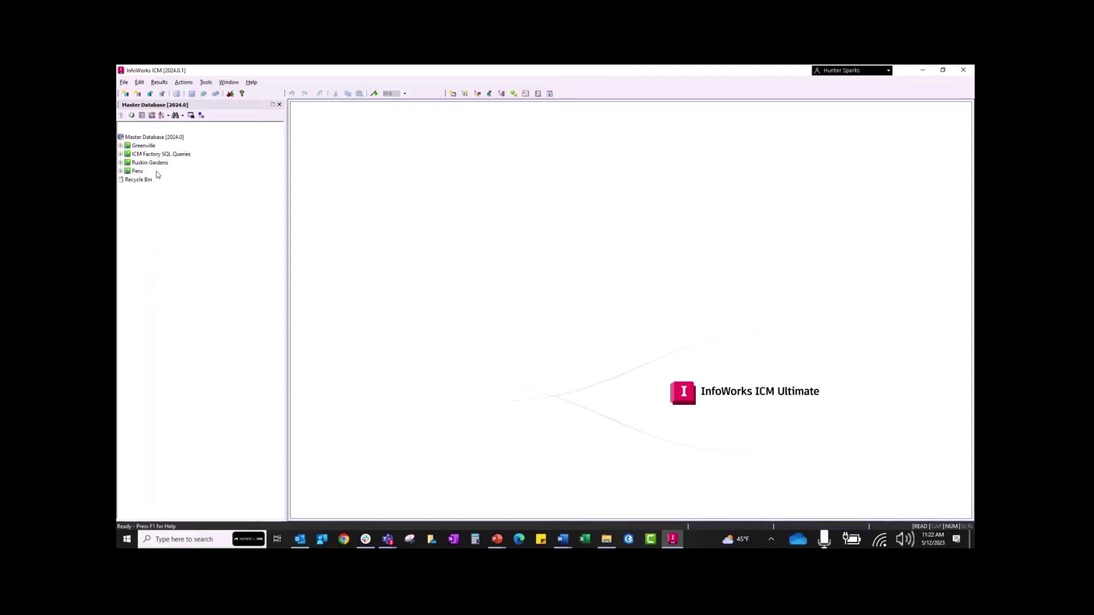
Step: Expand both Existing Conditions groups and open both Storm May 2017 runs together
double_click(153, 145)
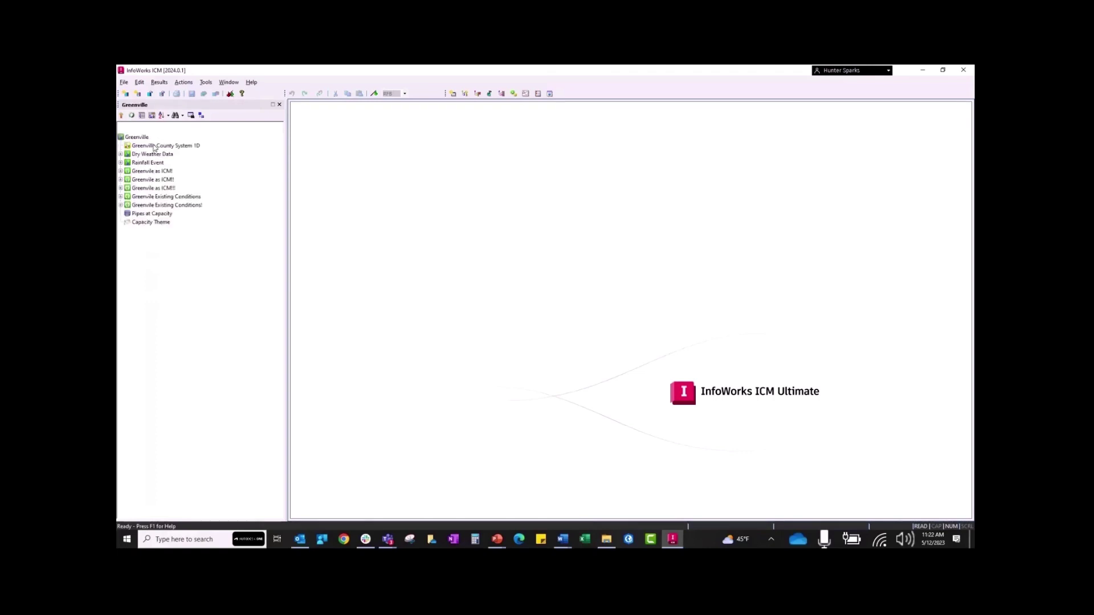
click(121, 197)
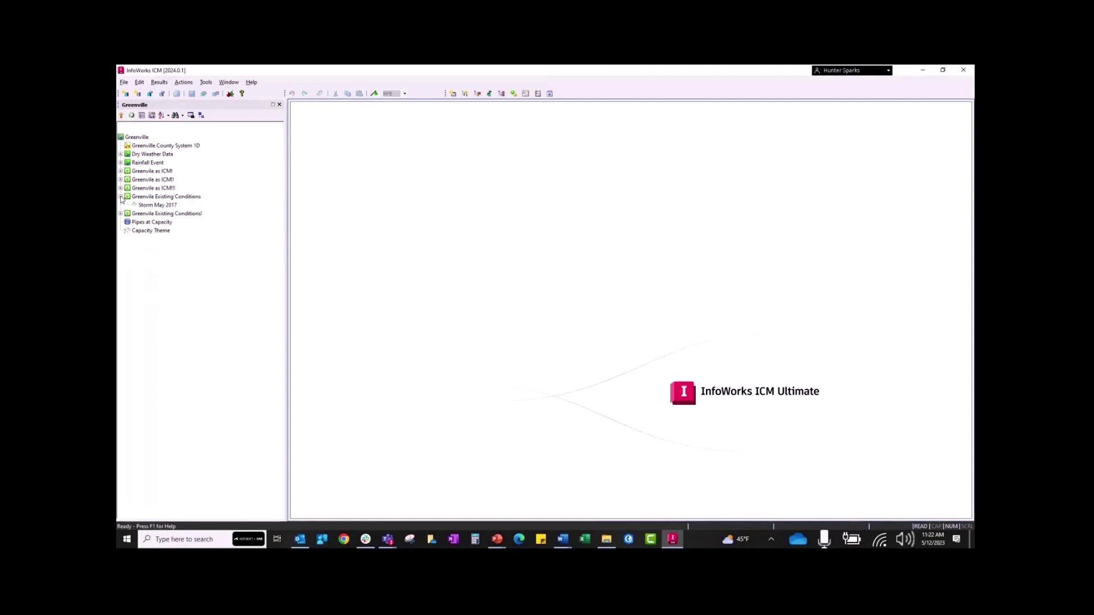
click(120, 214)
click(168, 205)
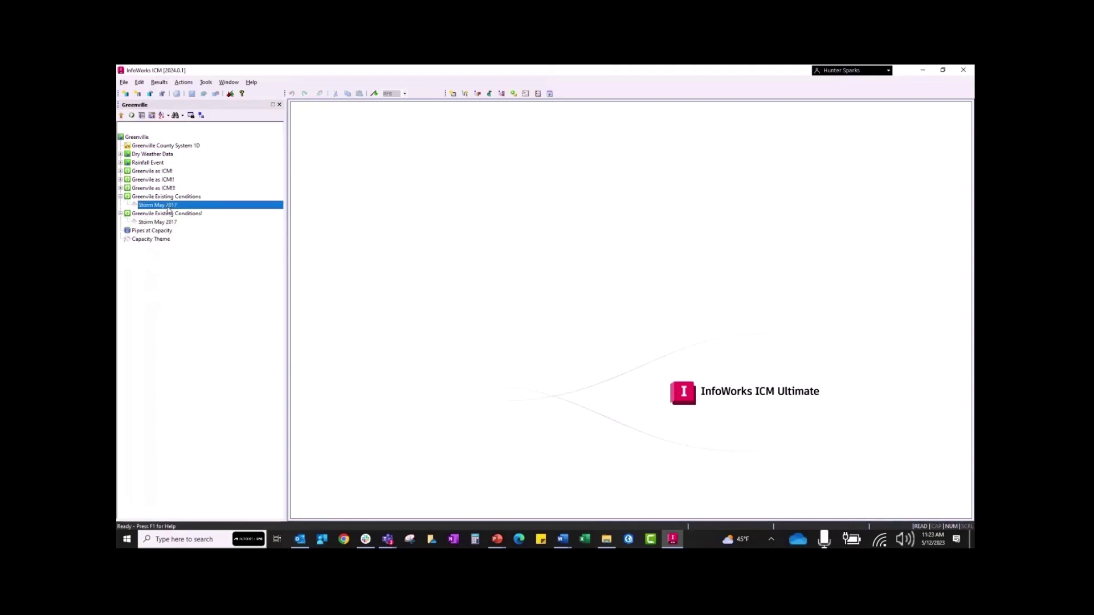
ctrl+click(166, 222)
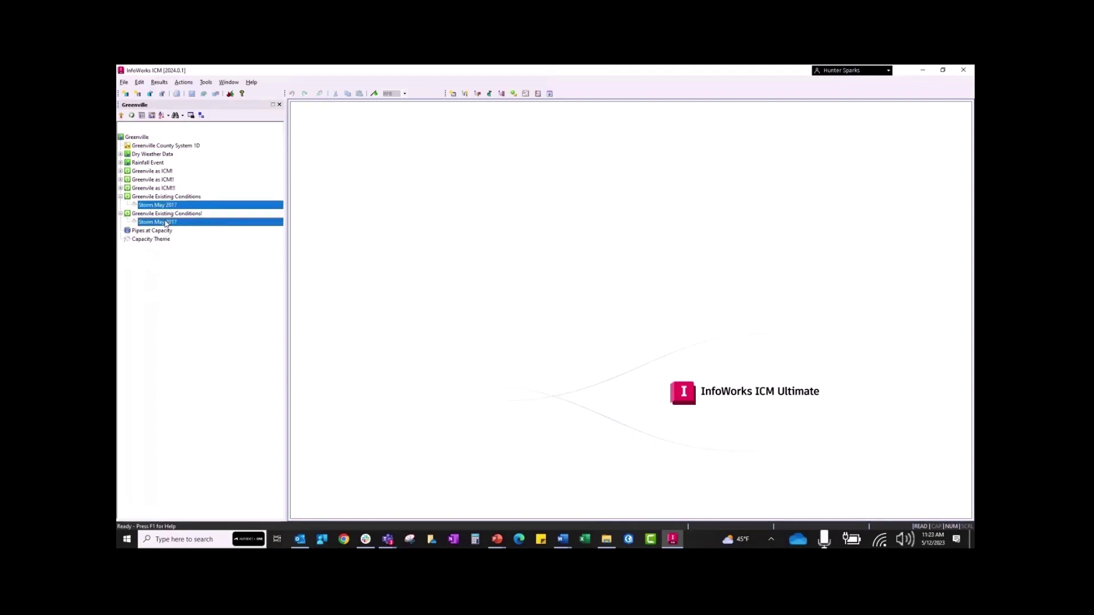
mouse_move(164, 225)
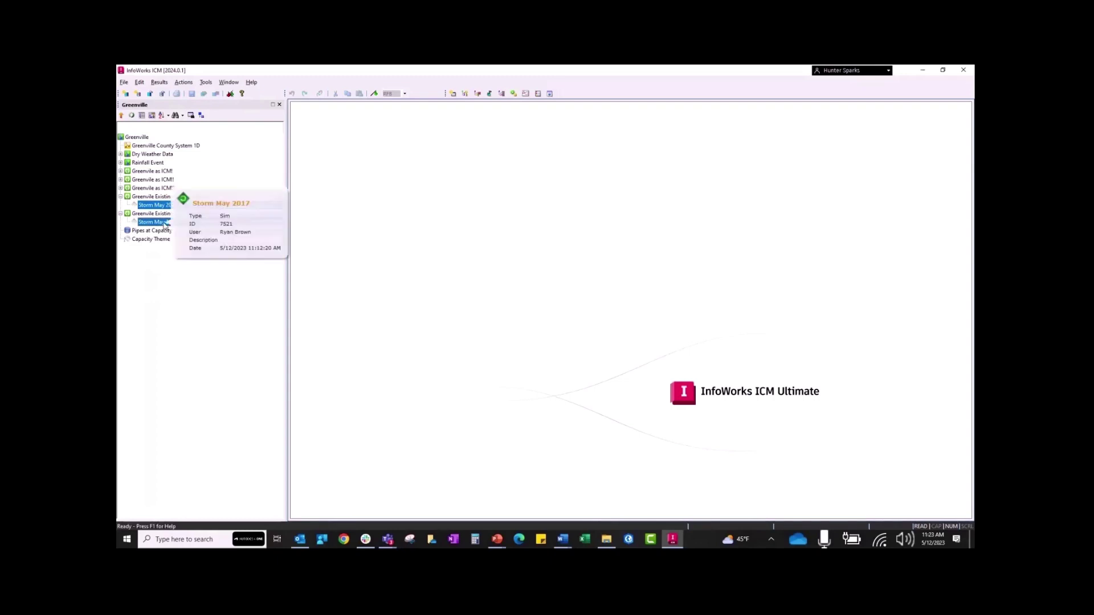
right_click(165, 224)
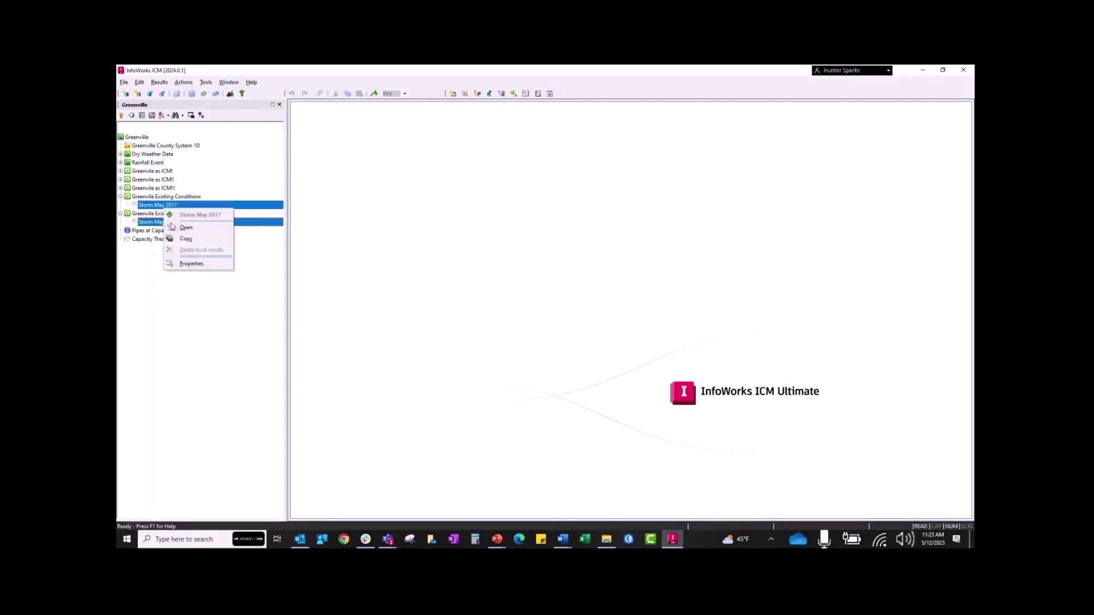
click(191, 227)
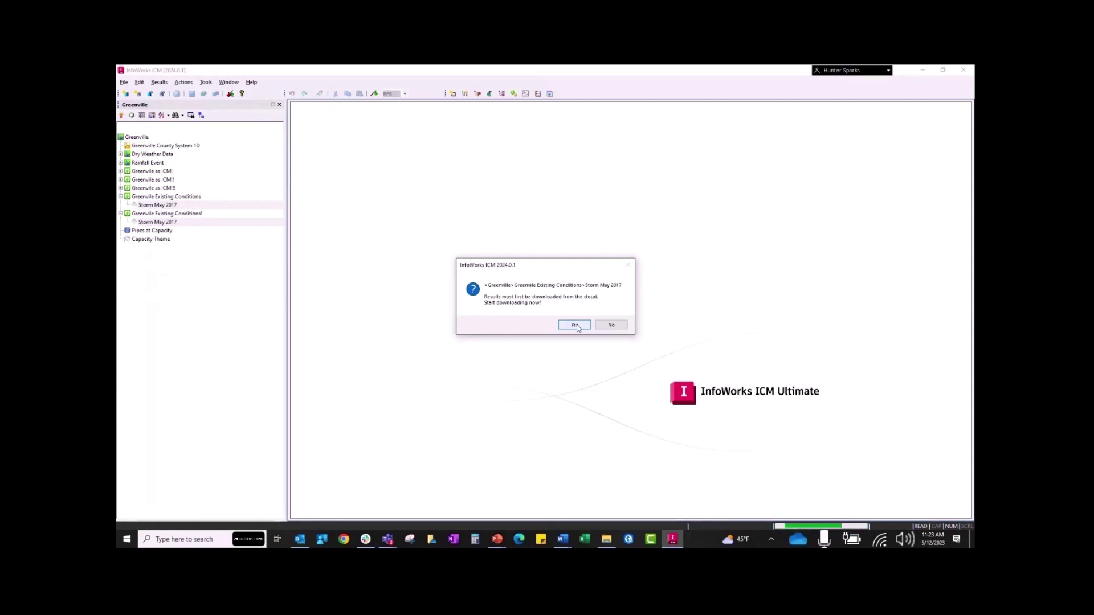
Step: Accept the cloud download for both runs and open the existing-conditions results
click(576, 326)
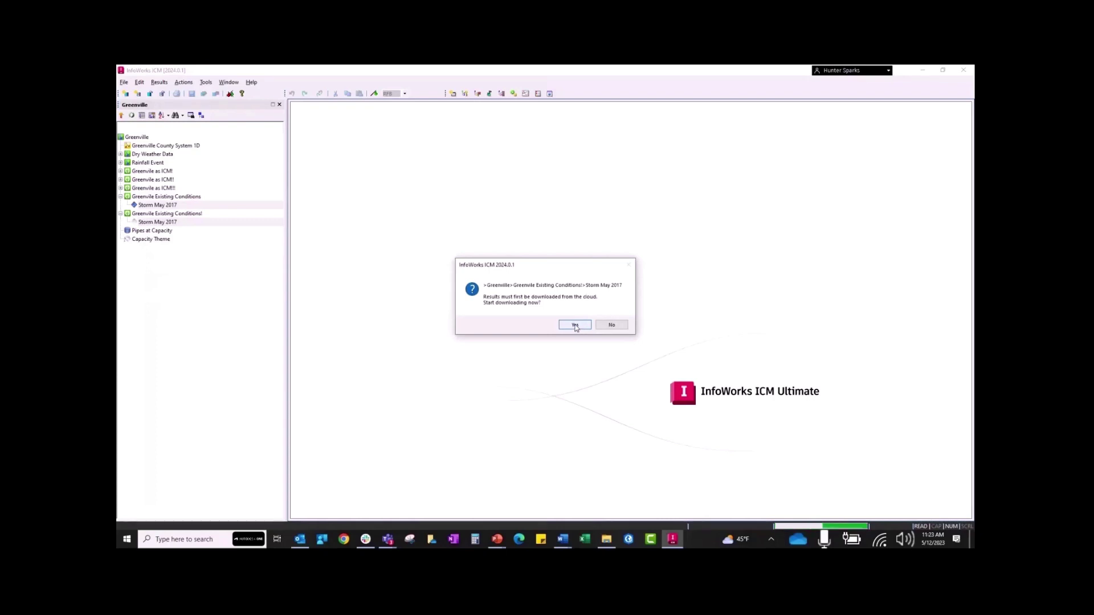
click(577, 326)
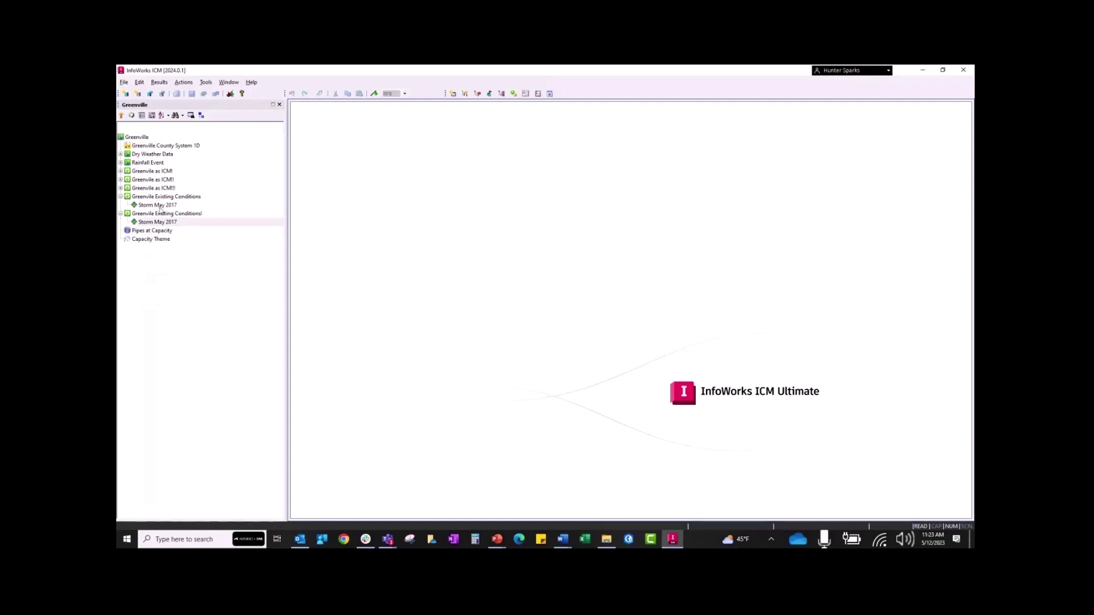
double_click(159, 206)
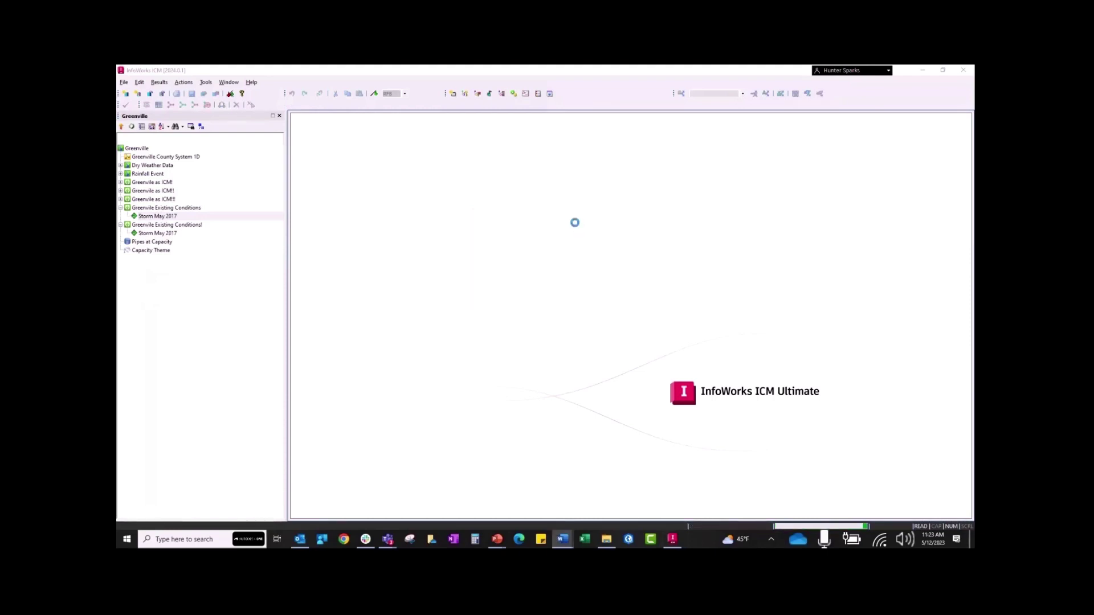
Step: Maximise the existing-conditions map and drop Pipes at Capacity onto it to list matching links
click(619, 328)
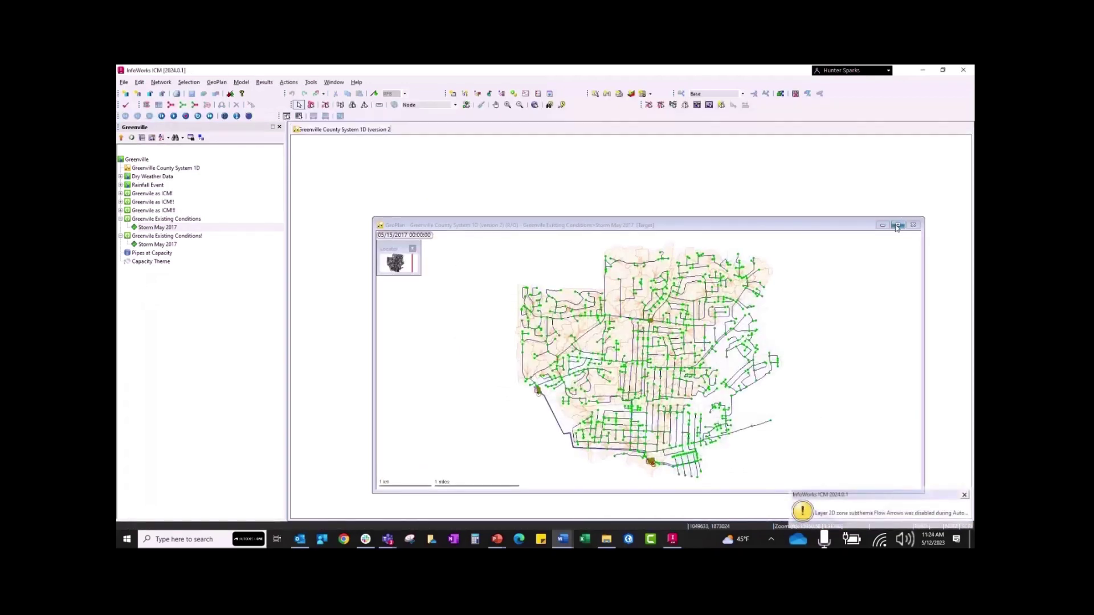
click(896, 225)
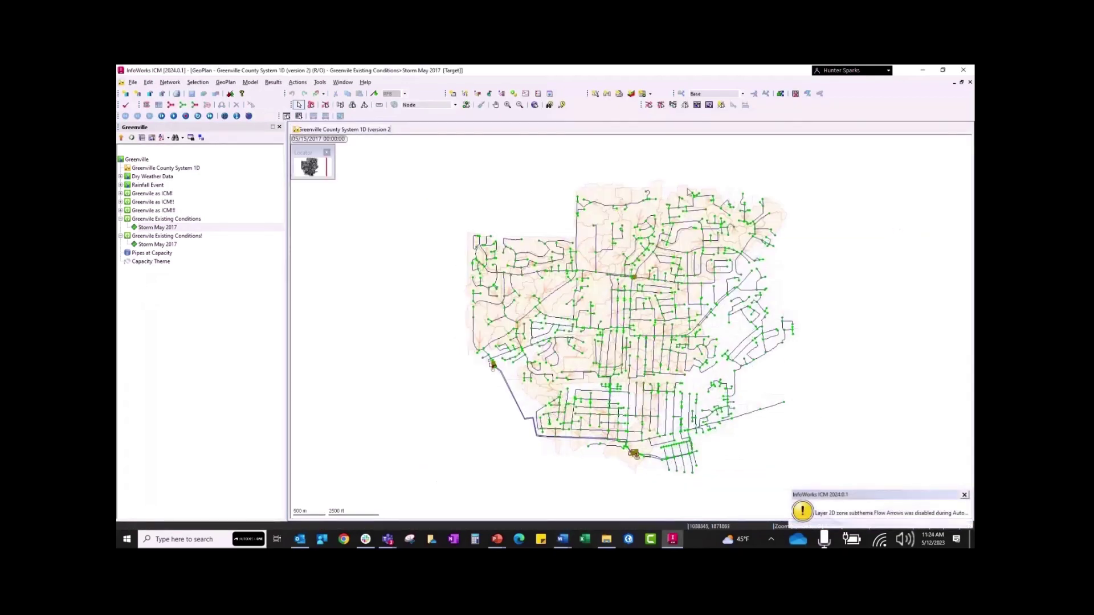
click(964, 495)
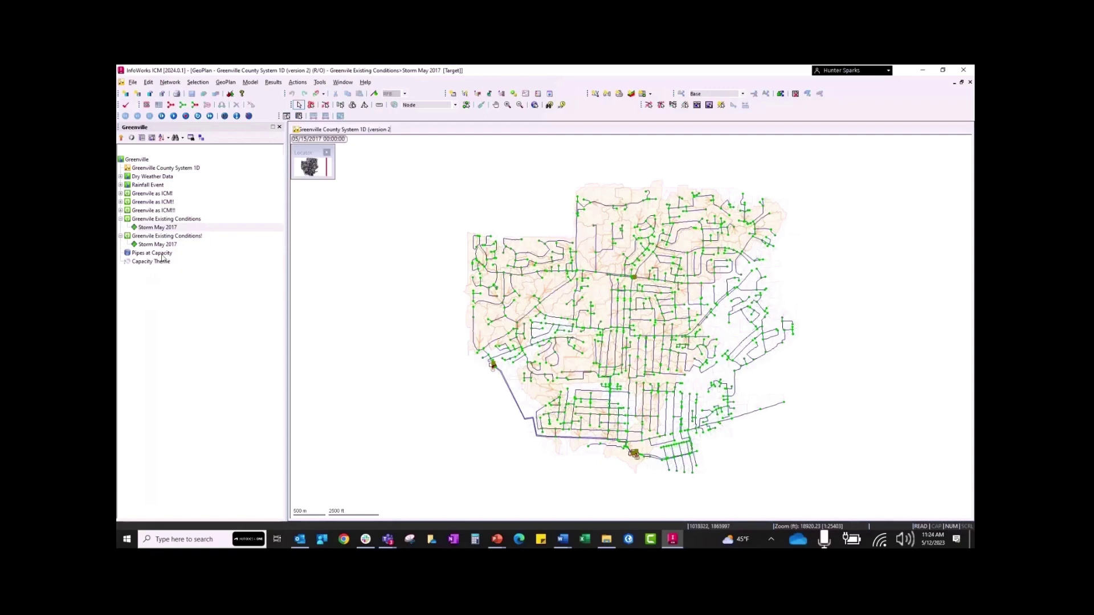
drag(162, 257, 371, 273)
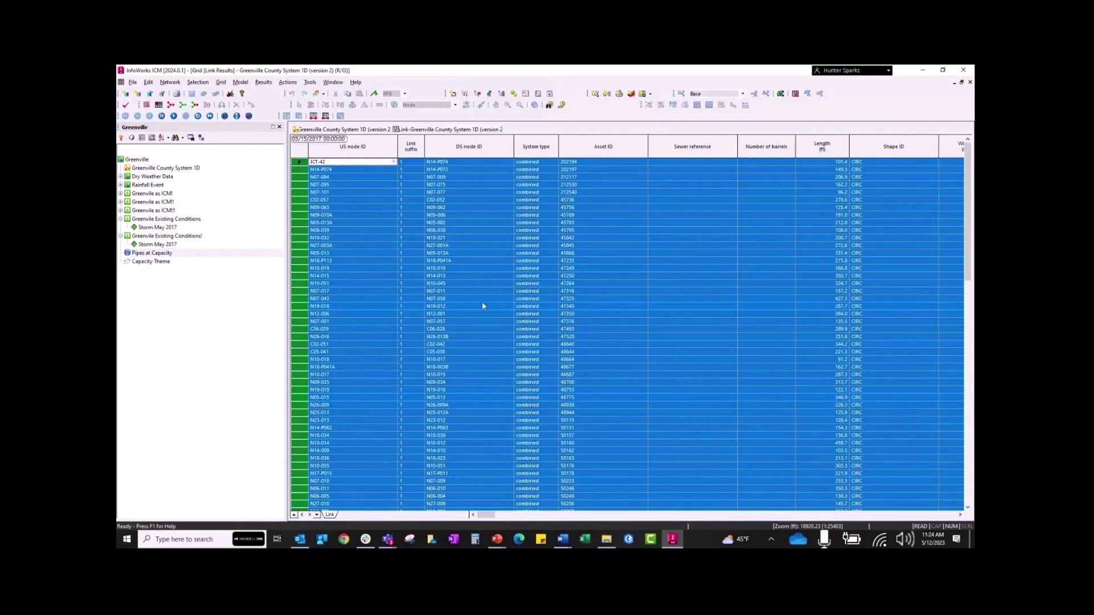
Step: Scroll through the 120-pipe results grid, close it, and open Pipes at Capacity to view its criterion
click(482, 302)
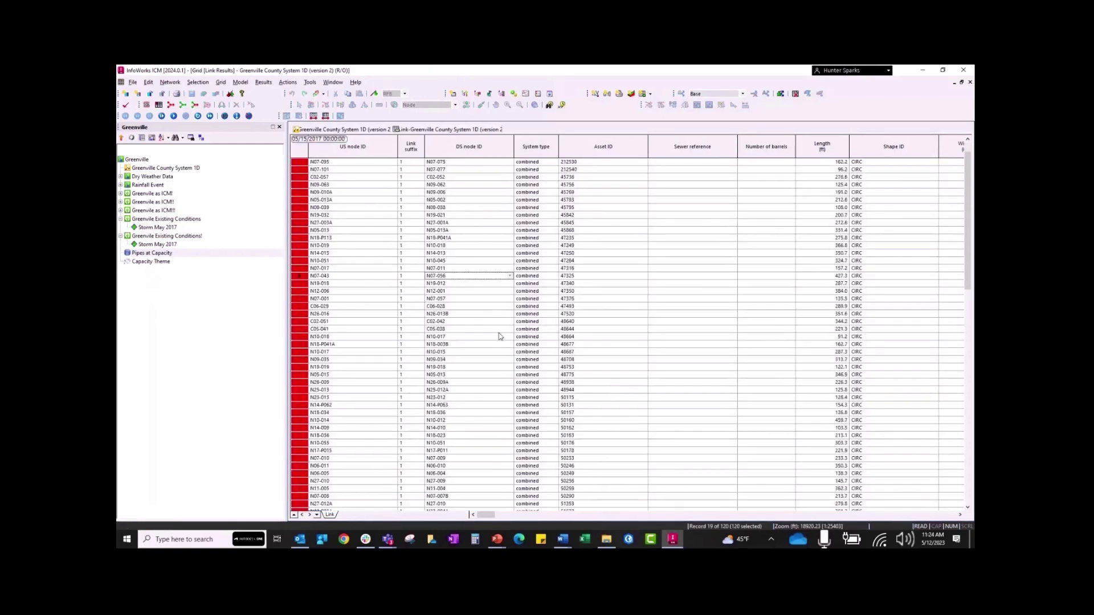
scroll(500, 336, down, 10)
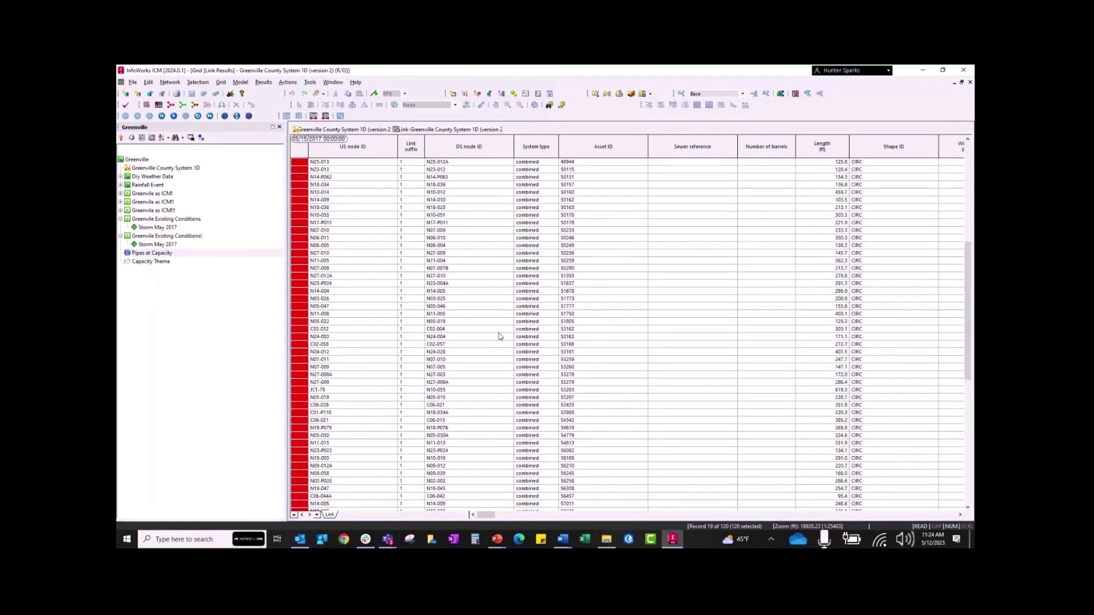
scroll(499, 336, up, 11)
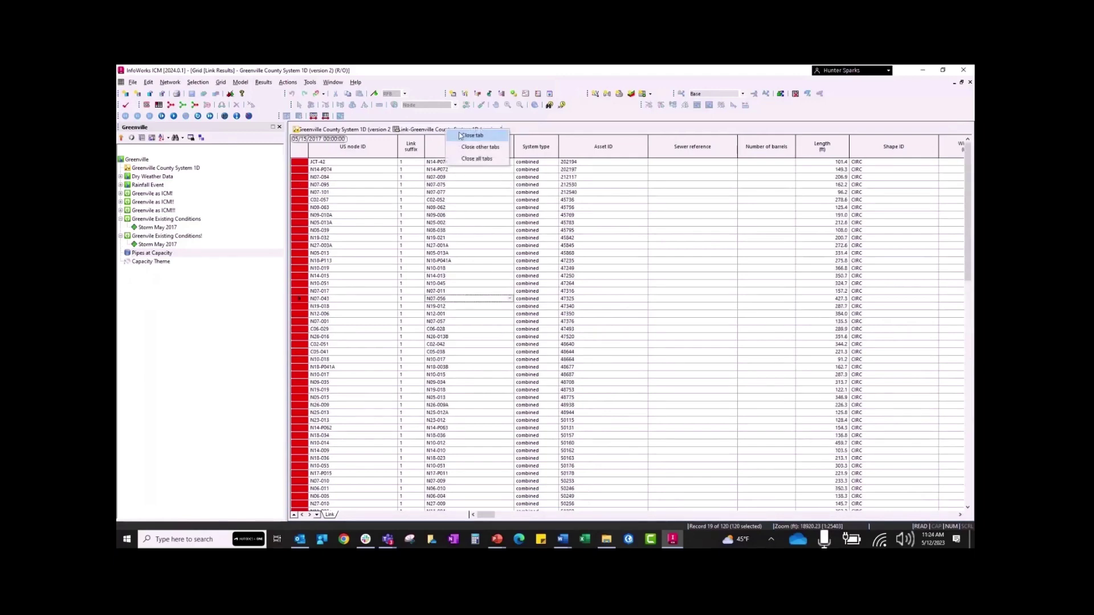
middle_click(446, 132)
click(172, 255)
double_click(172, 254)
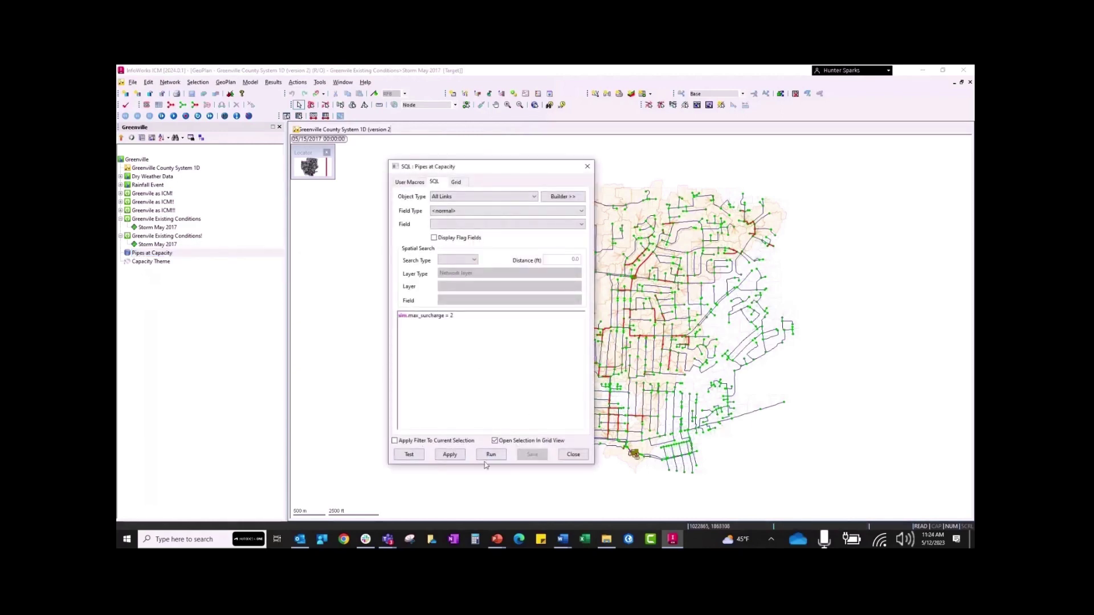
Step: Close the query unchanged, apply Capacity Theme, and open the new-development Storm May 2017 results
click(573, 454)
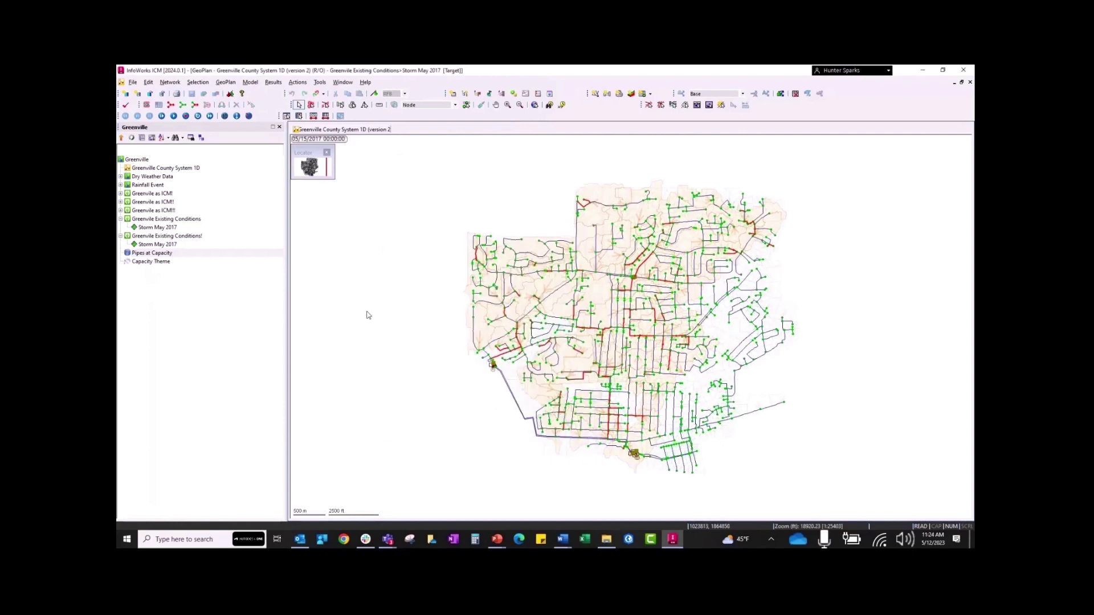
click(164, 261)
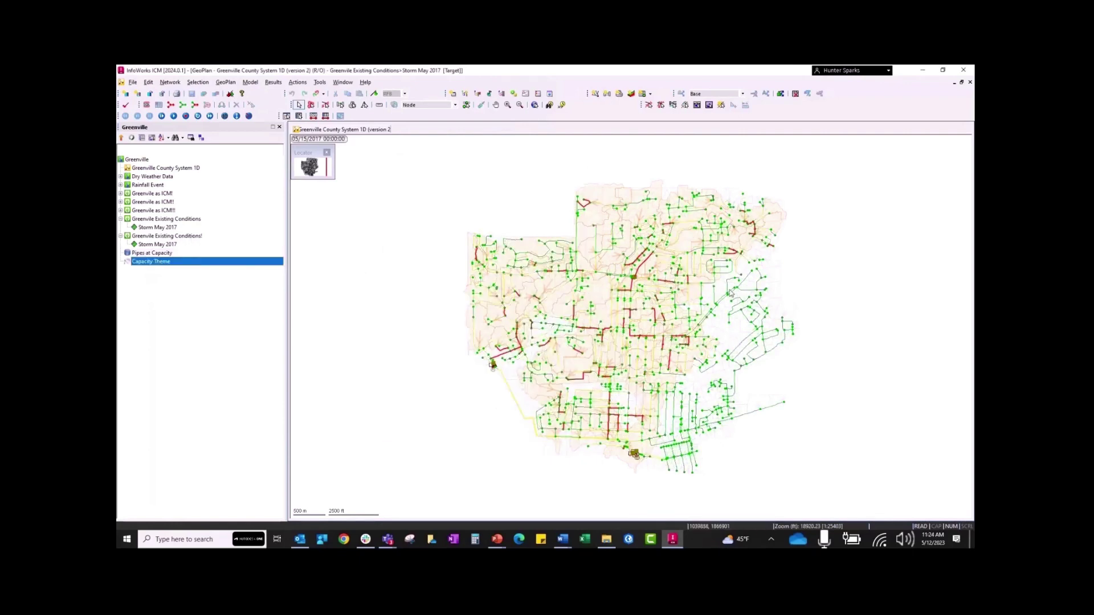
double_click(162, 247)
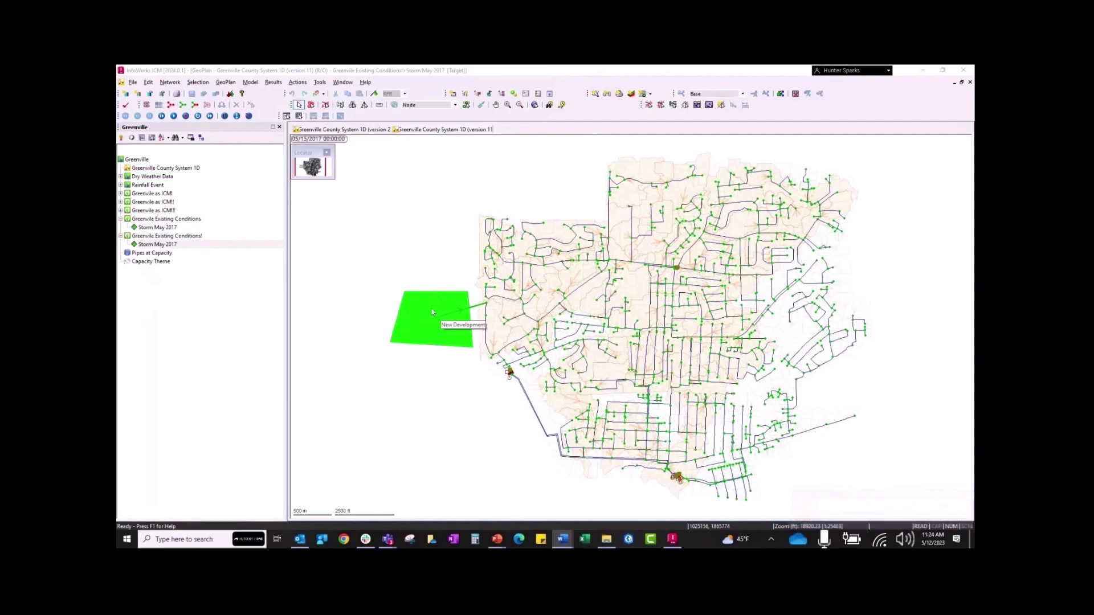
Step: List the 120 new-development pipes at capacity, close the grid, then apply Capacity Theme to the map
click(160, 254)
drag(159, 255, 350, 259)
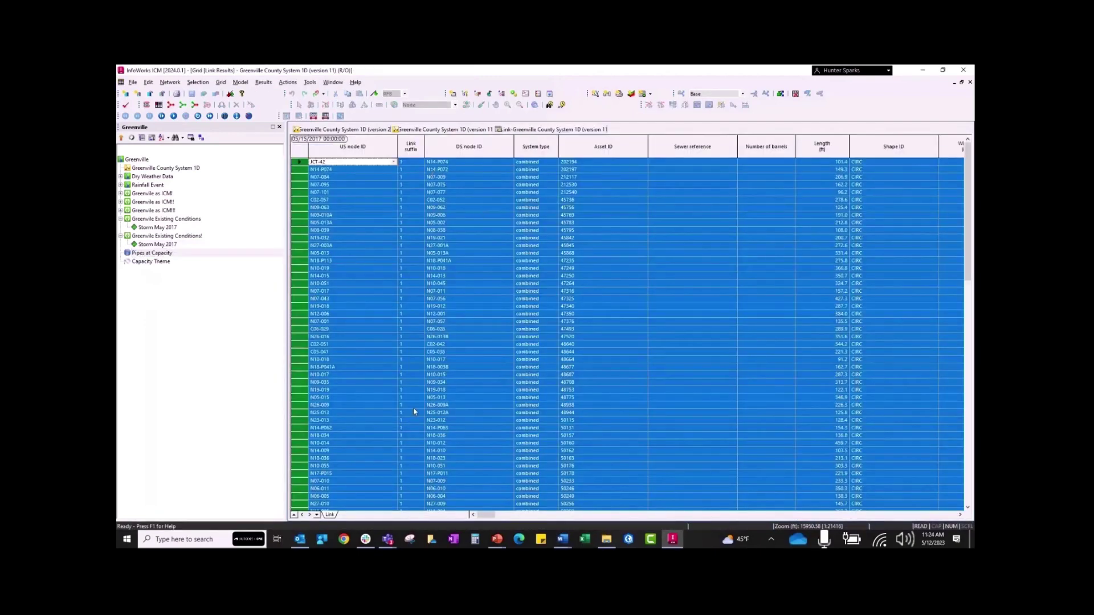
click(661, 329)
scroll(632, 325, down, 15)
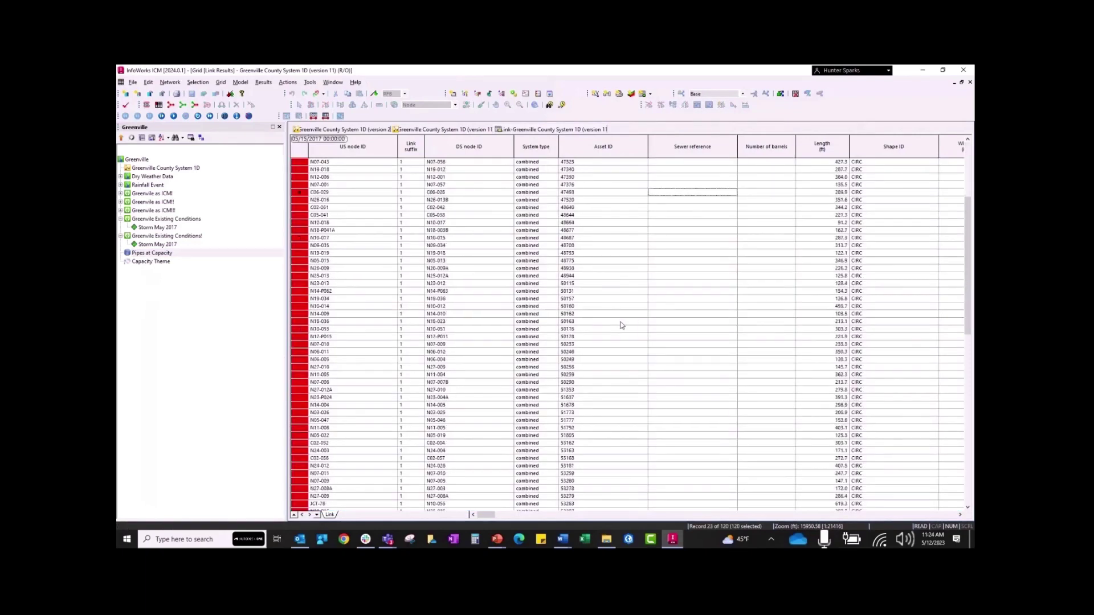
scroll(607, 350, down, 7)
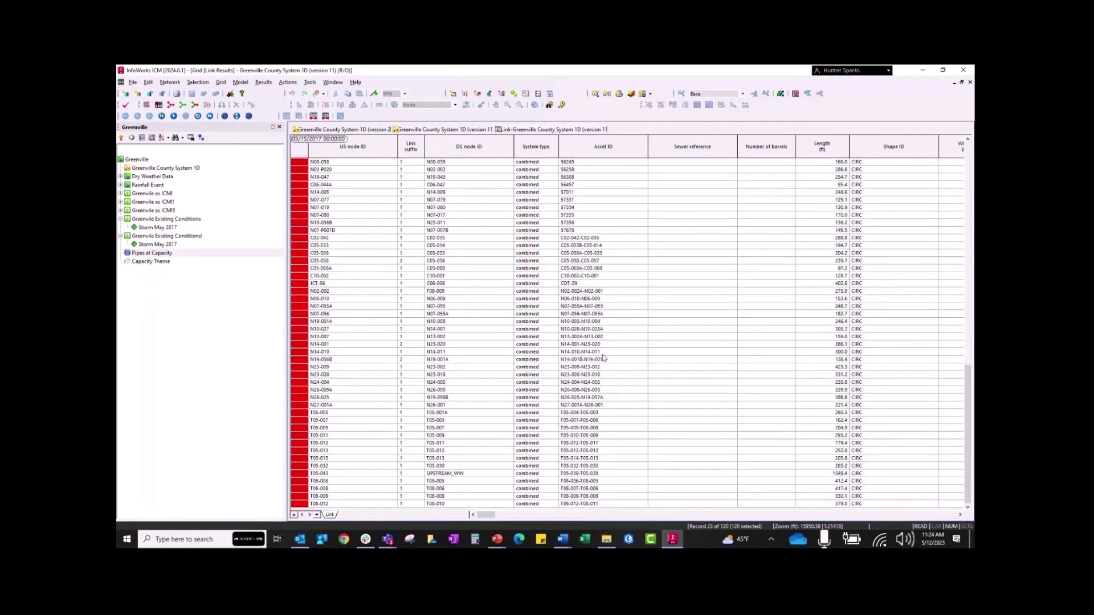
scroll(438, 302, up, 20)
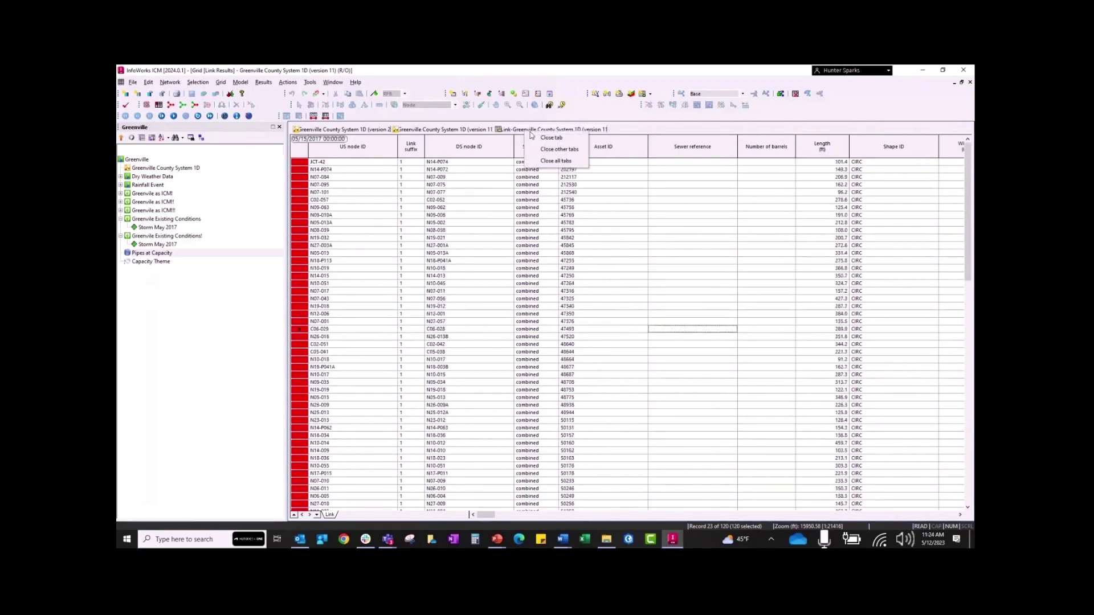
right_click(523, 133)
click(544, 142)
drag(154, 261, 428, 272)
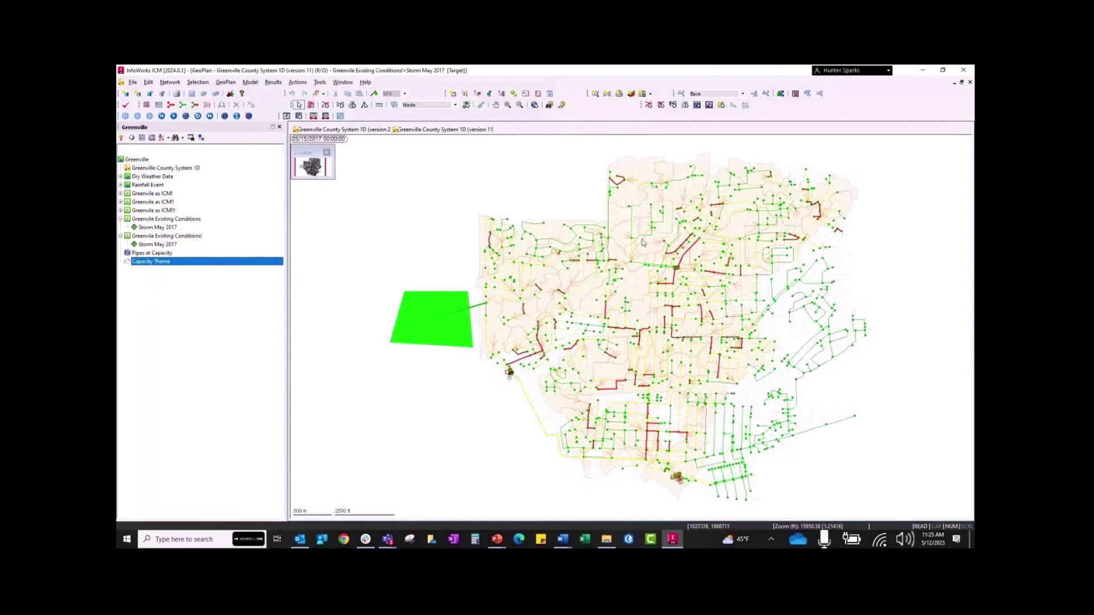
mouse_move(686, 246)
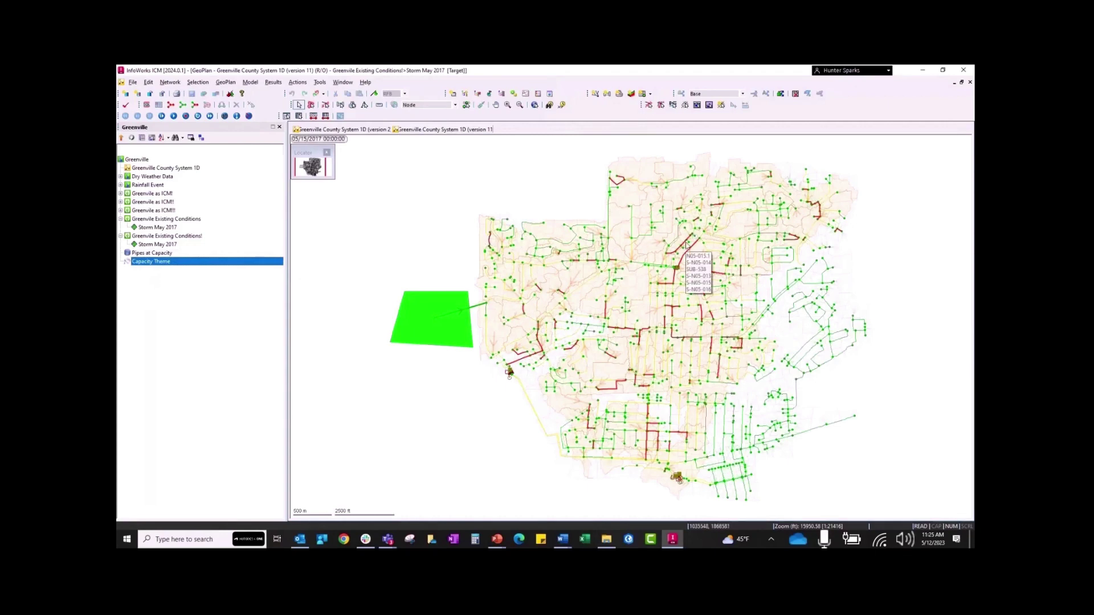